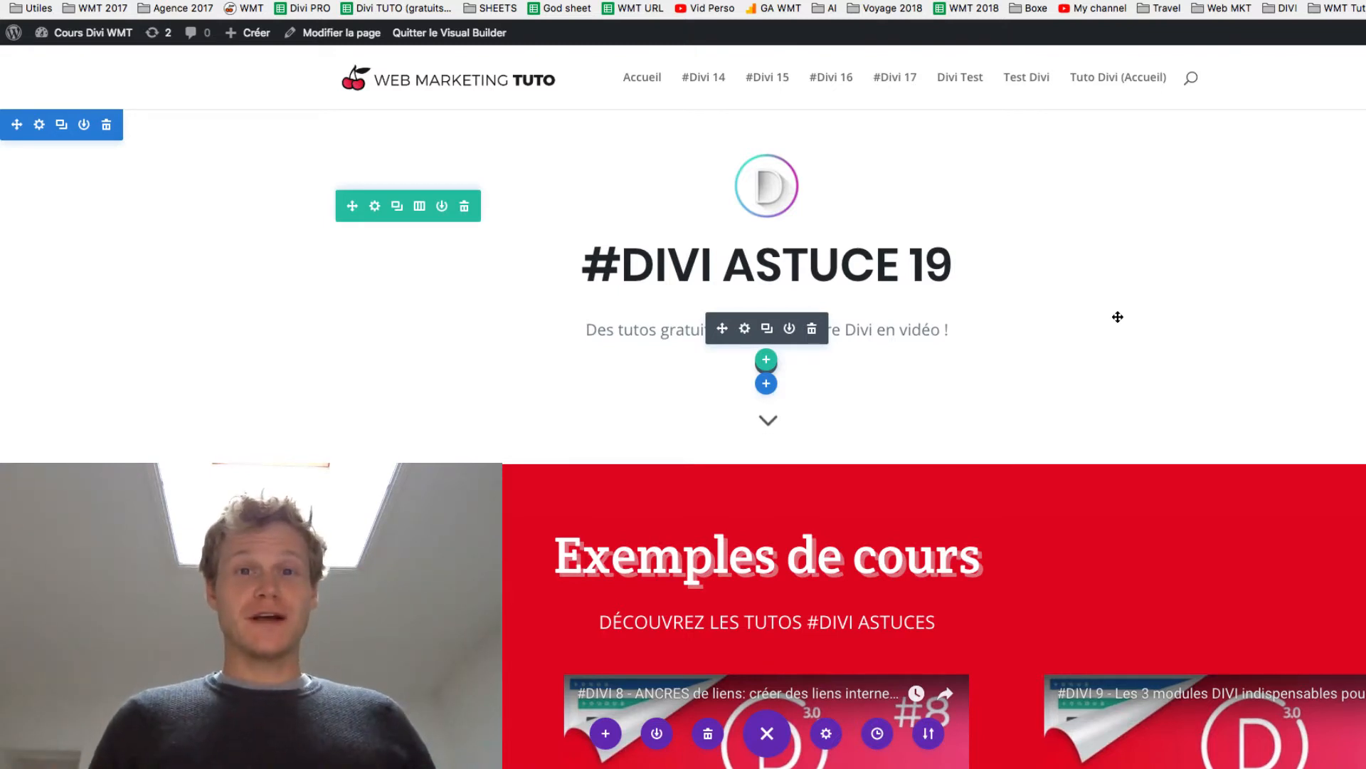
key(shift+?)
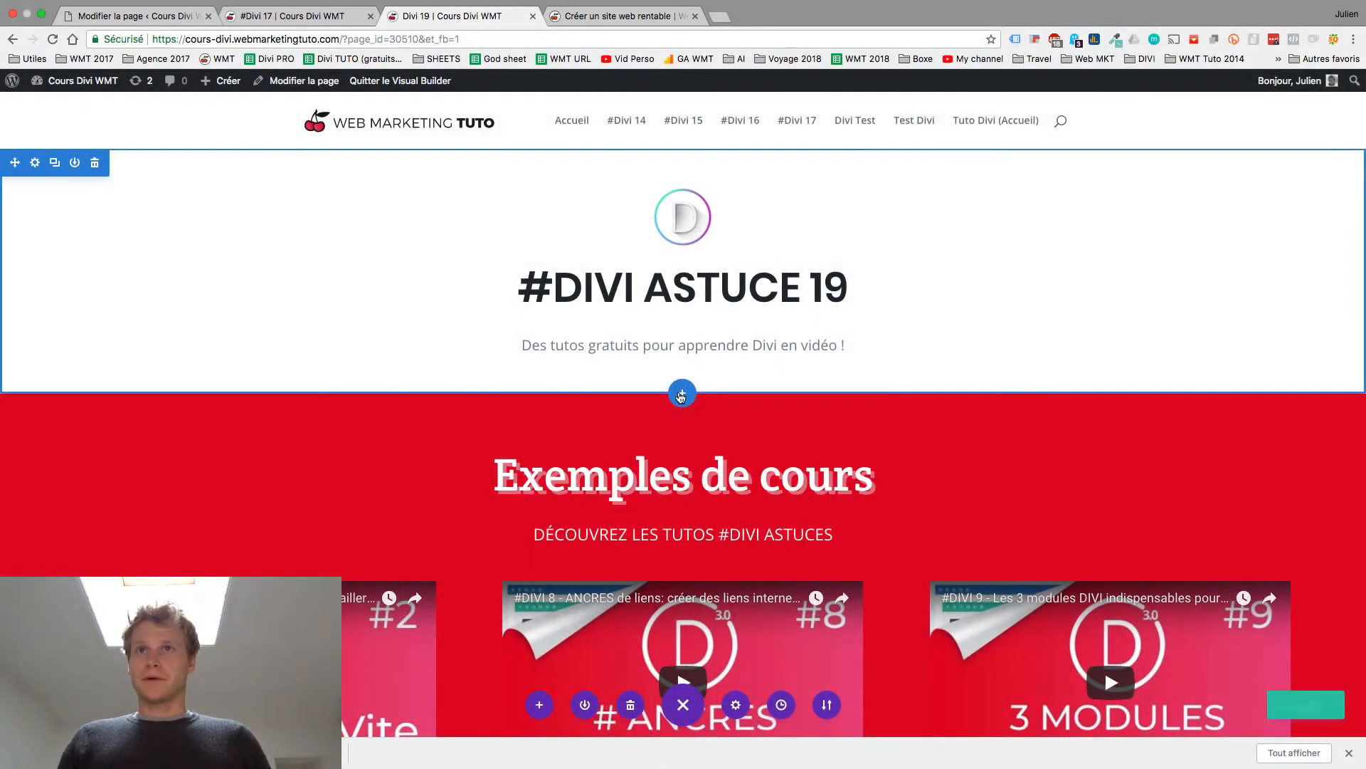
Insert a full-width section below the #DIVI ASTUCE 19 section and add an "En-tête plein écran" module to it
click(681, 397)
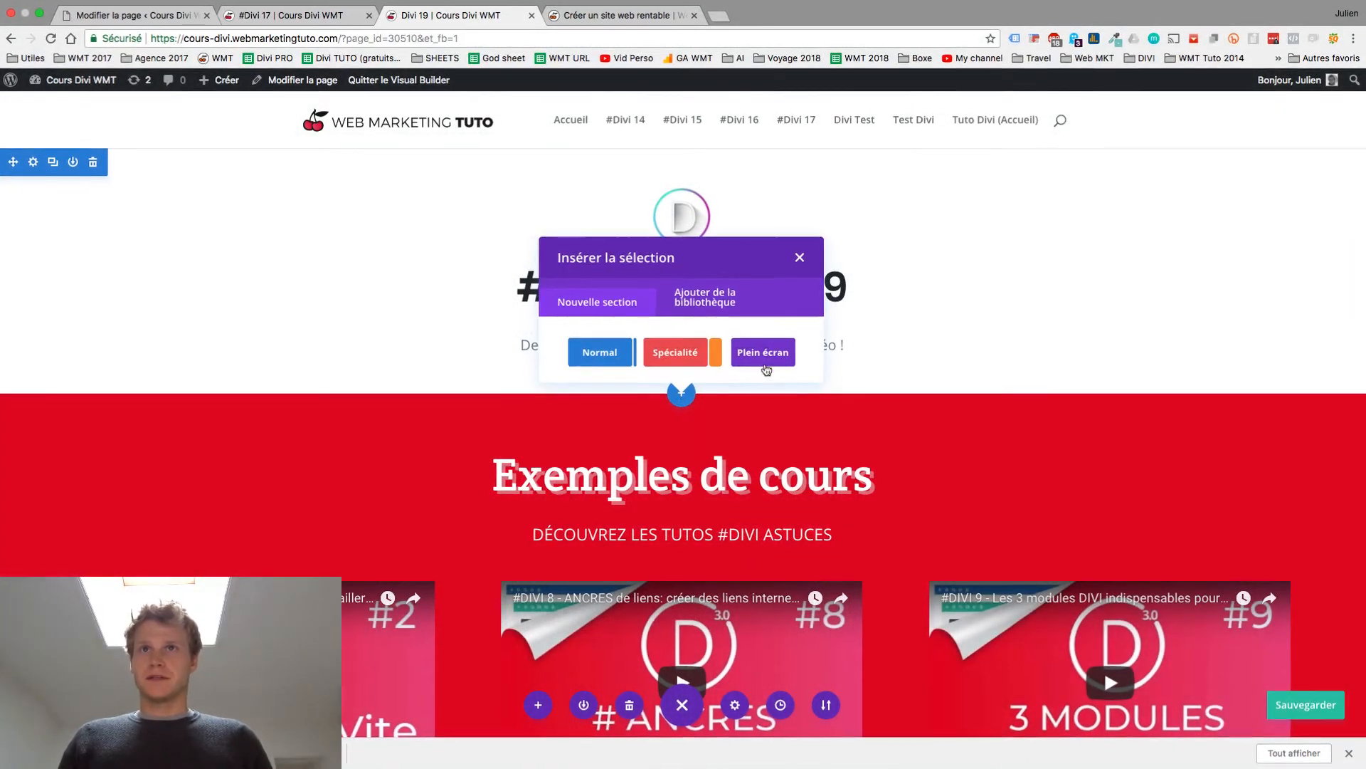
click(714, 337)
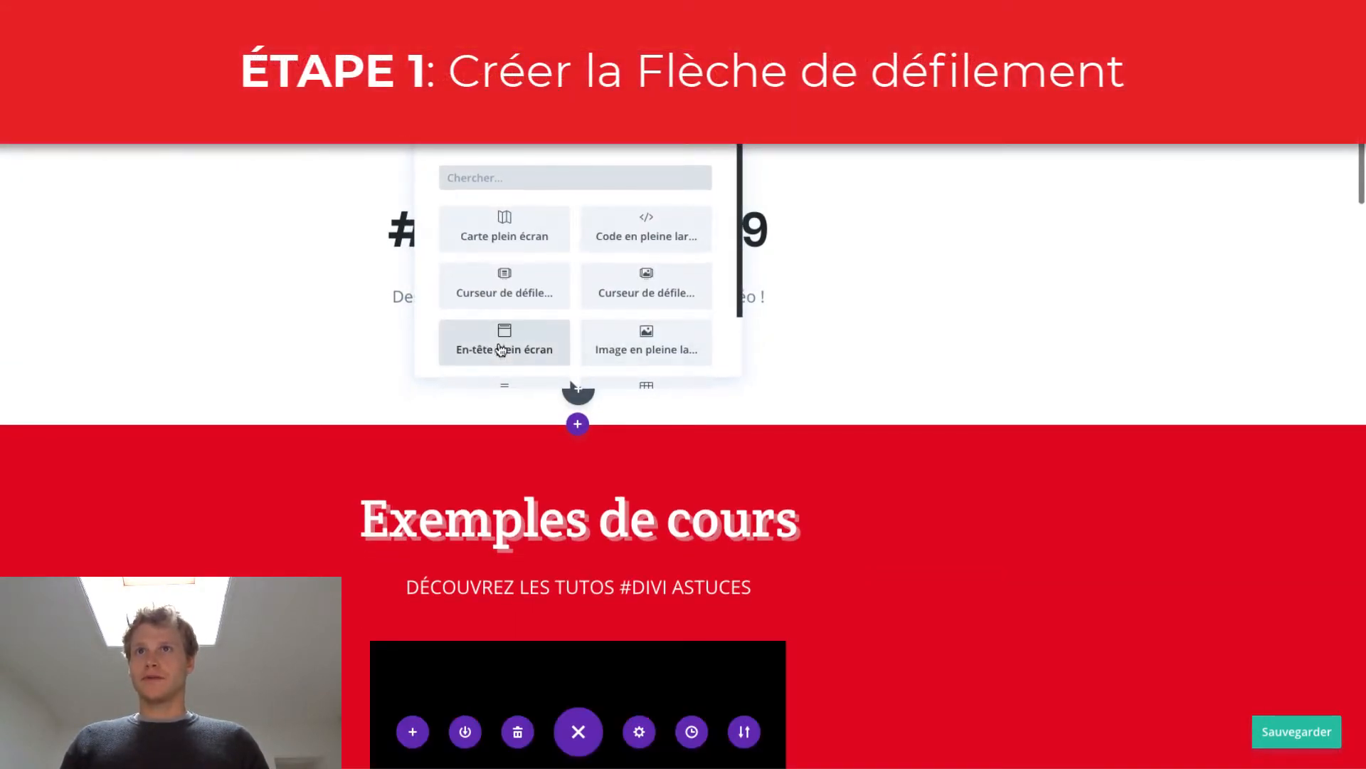
click(501, 351)
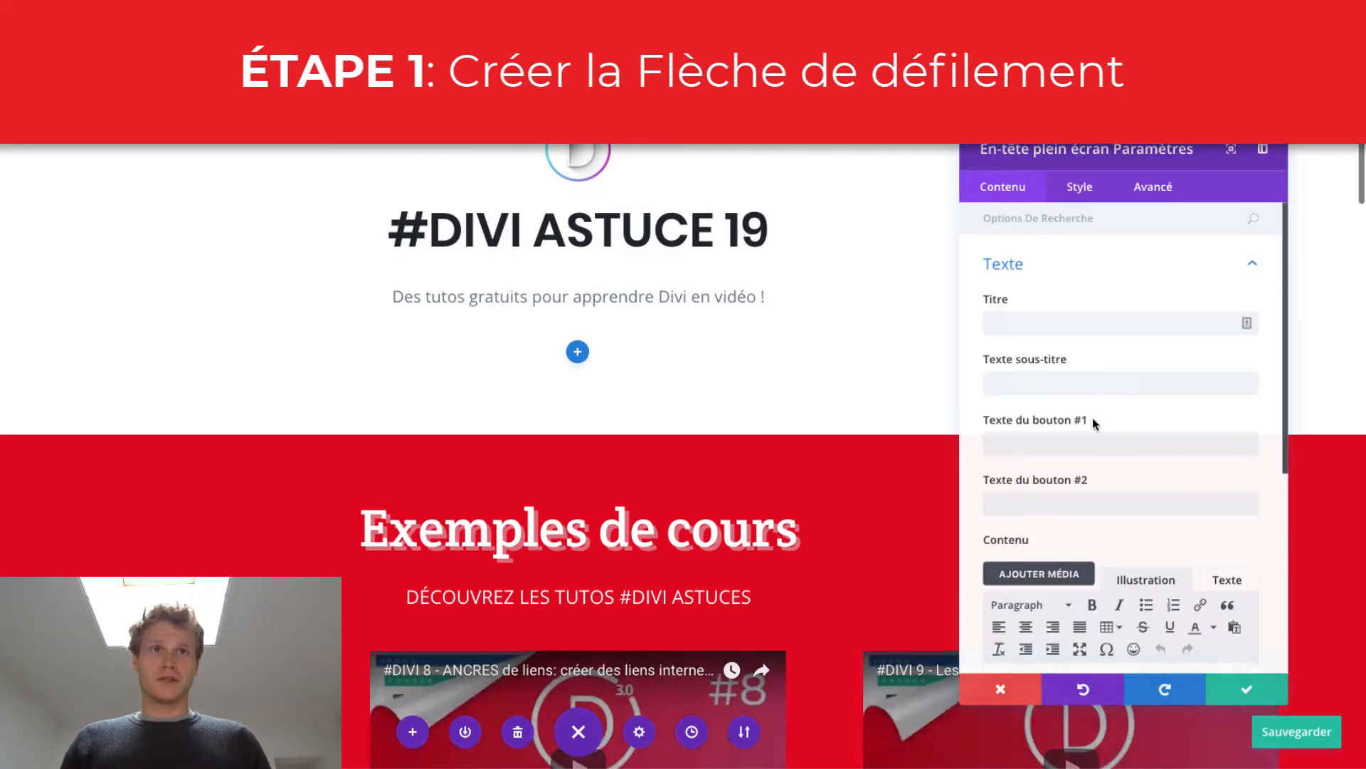
Enable the scroll-down button in the full-width header's style settings
click(1008, 264)
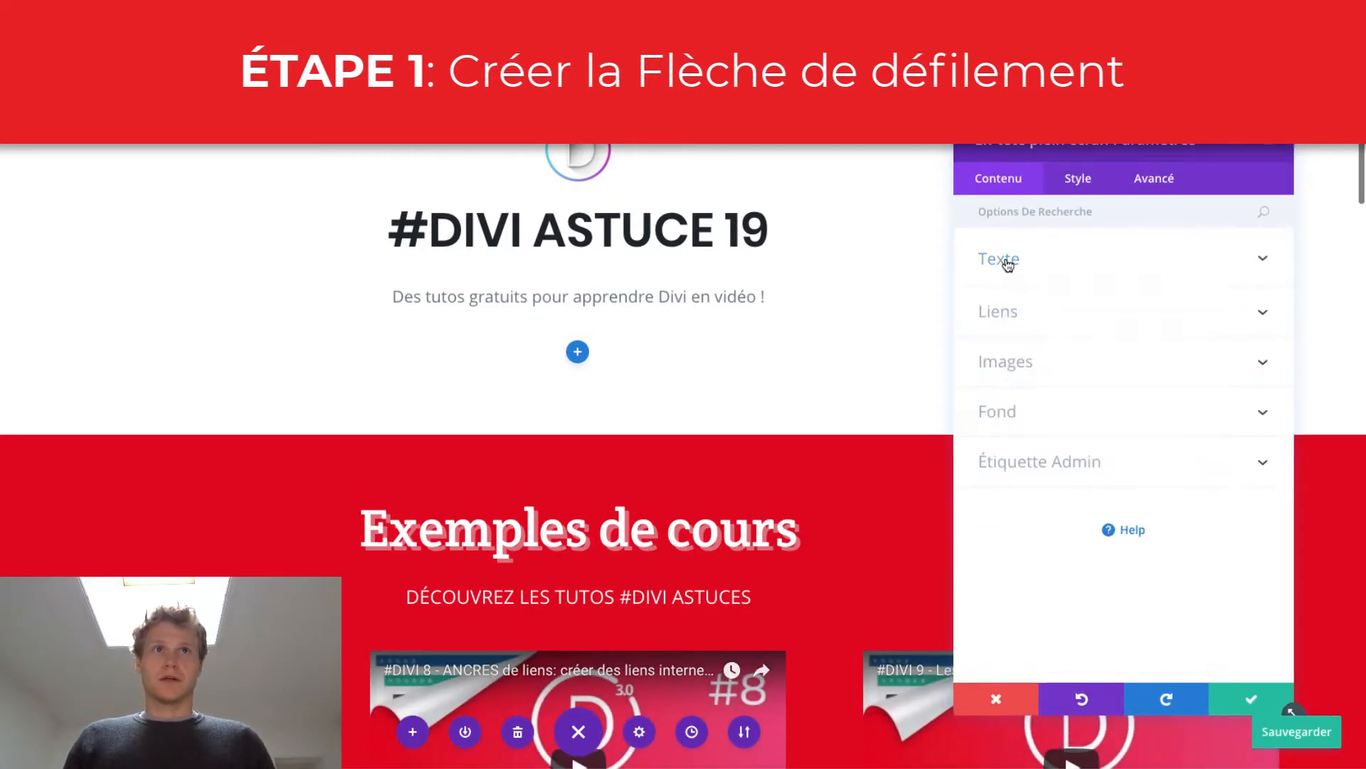
click(1064, 184)
click(1087, 313)
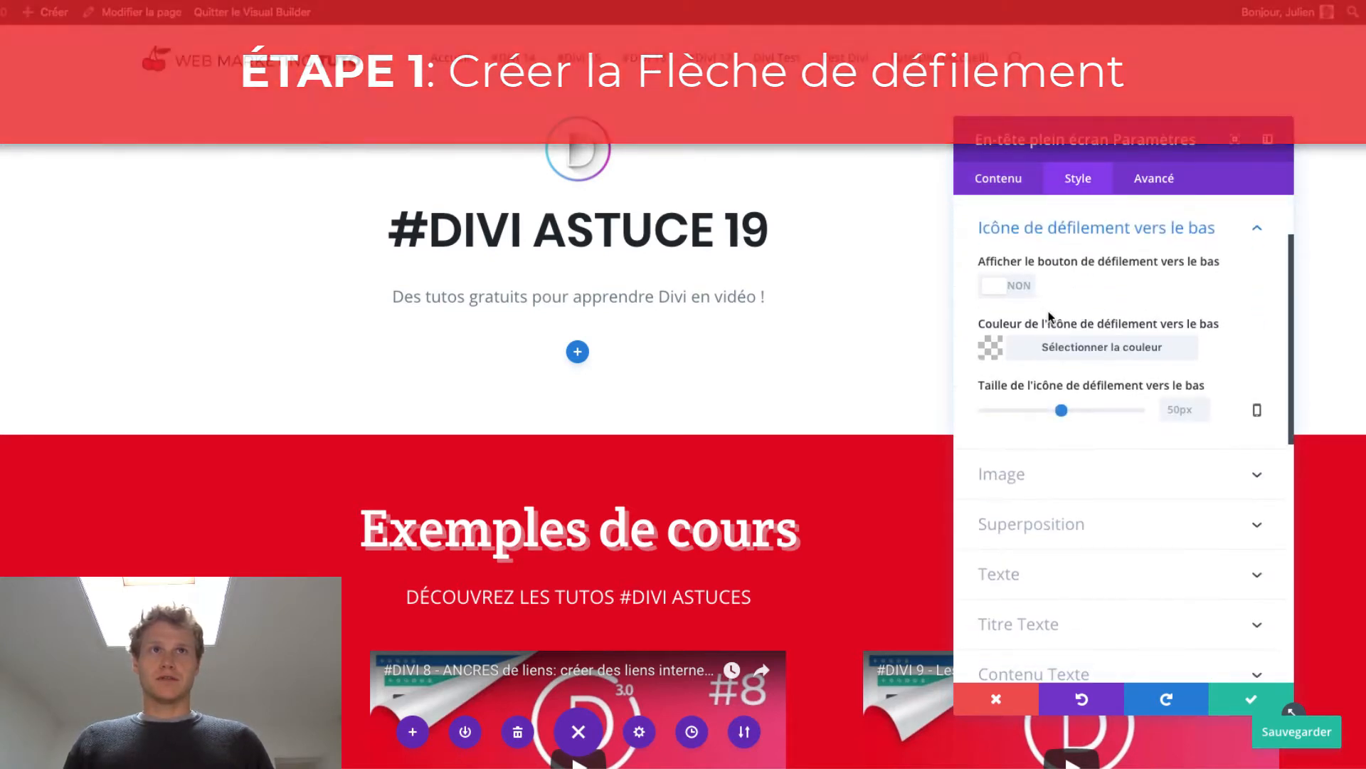
click(998, 293)
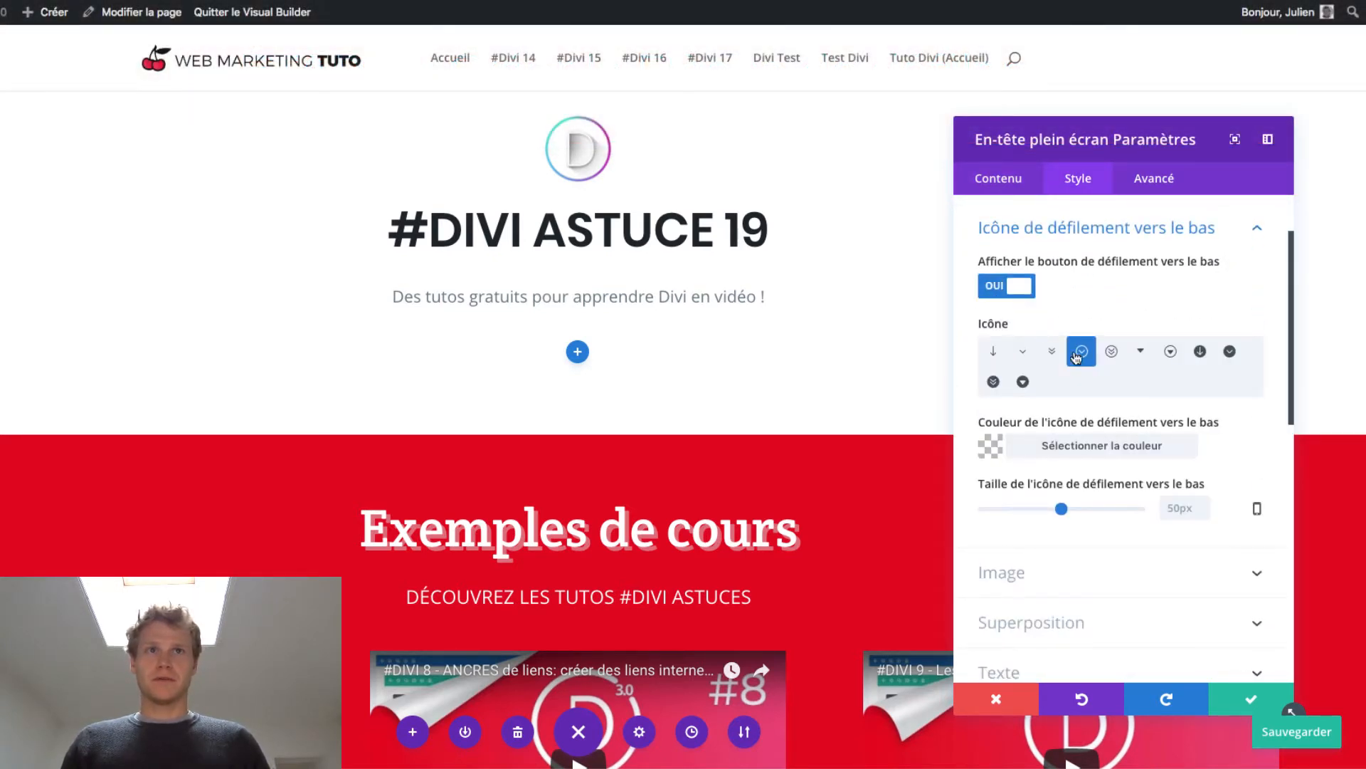
Try several colours for the scroll-down icon, including green #096614, and set it to grey #7e7e7e
click(995, 448)
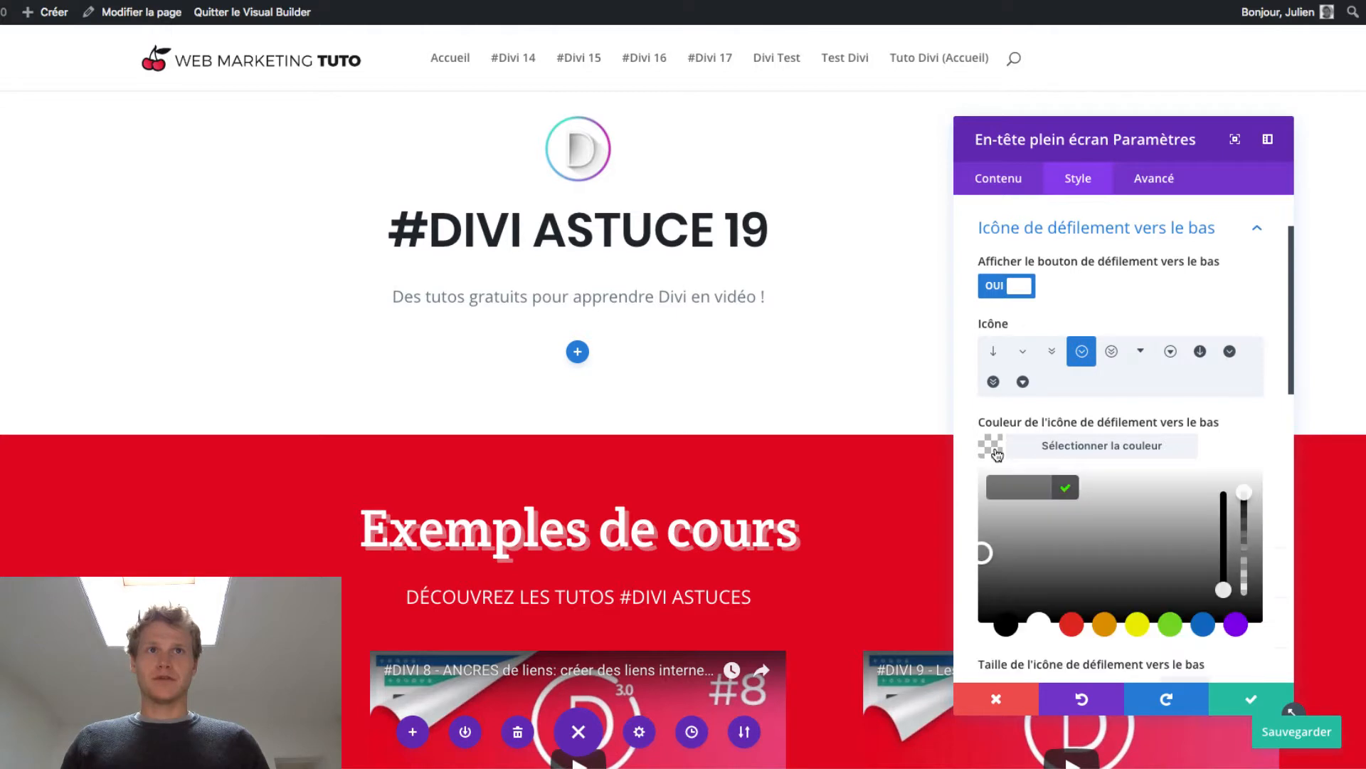
click(1088, 564)
click(1074, 621)
drag(1124, 558, 1081, 566)
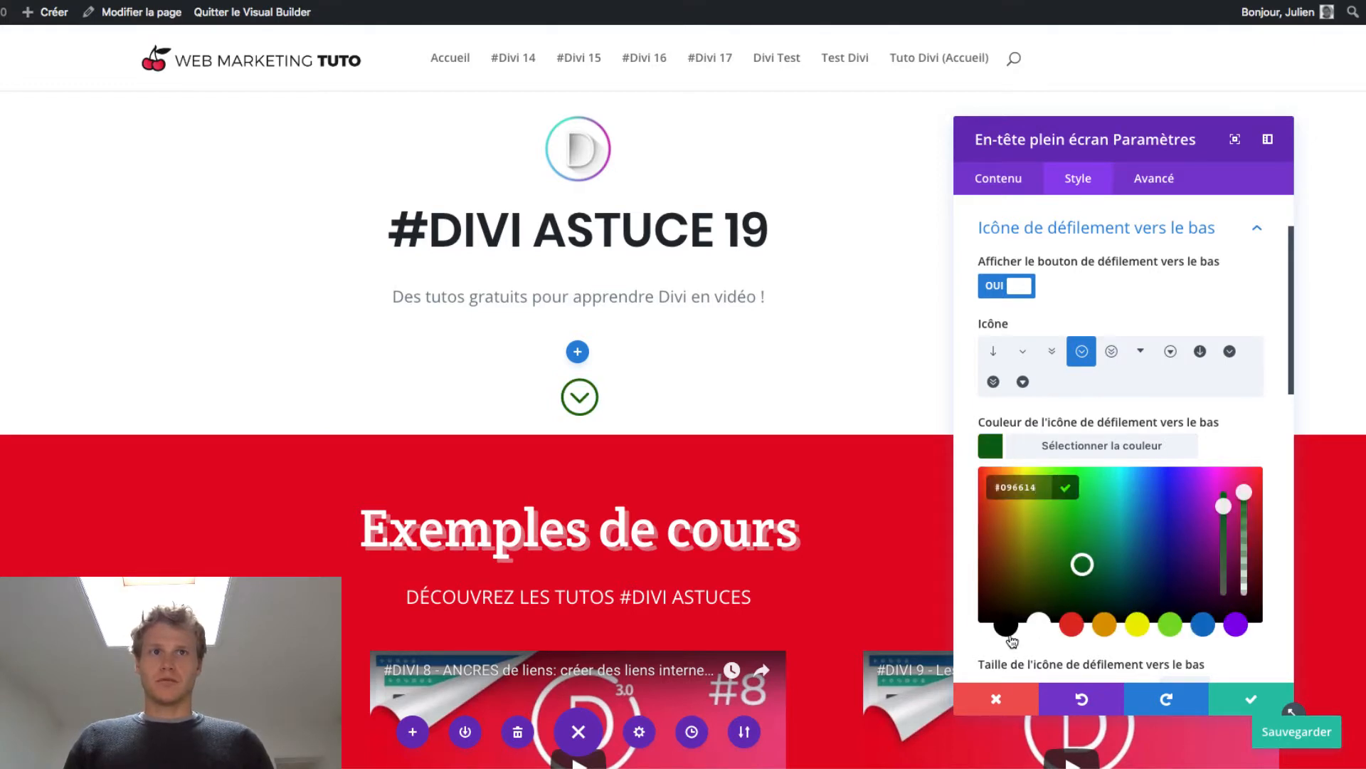
click(1008, 633)
drag(992, 594, 990, 548)
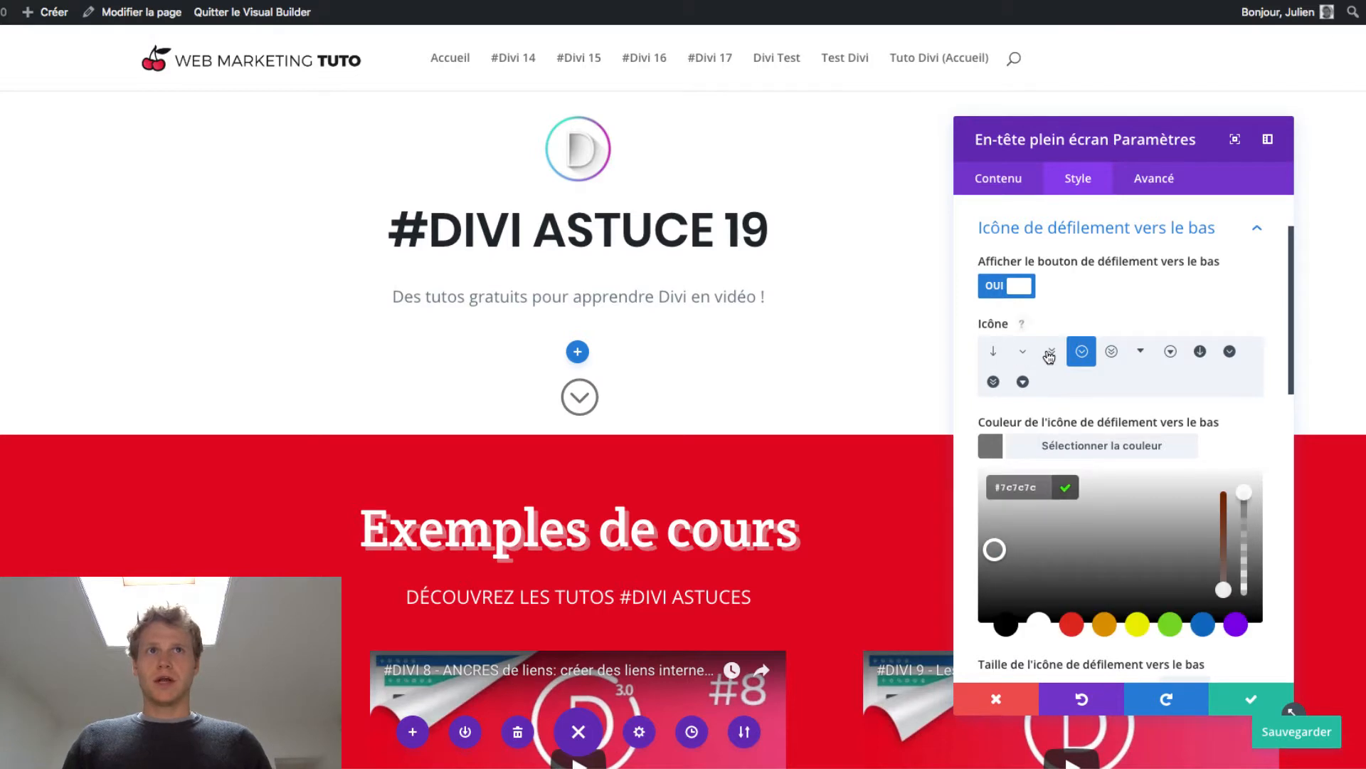
Try several scroll-down icon styles and choose the solid downward triangle without a circle
click(1051, 352)
click(993, 351)
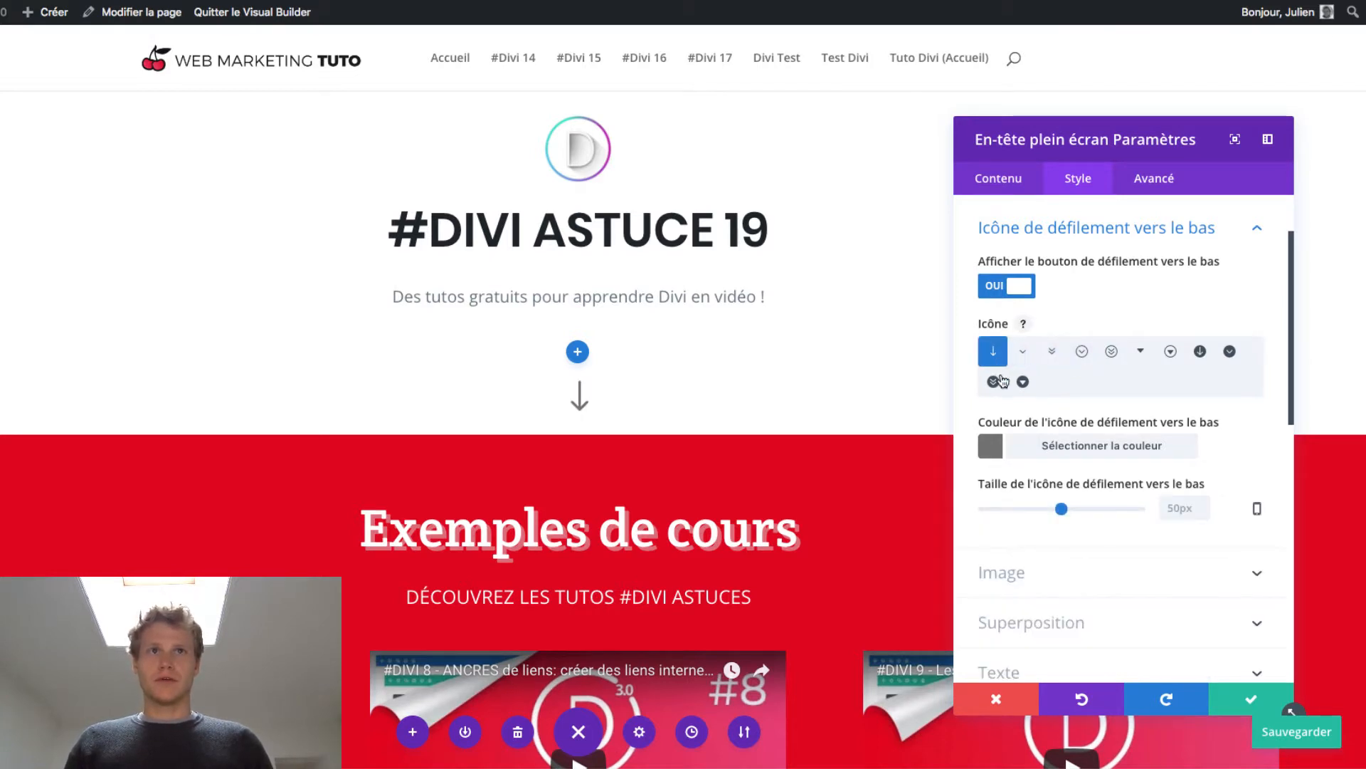
click(996, 381)
click(1025, 358)
click(1053, 358)
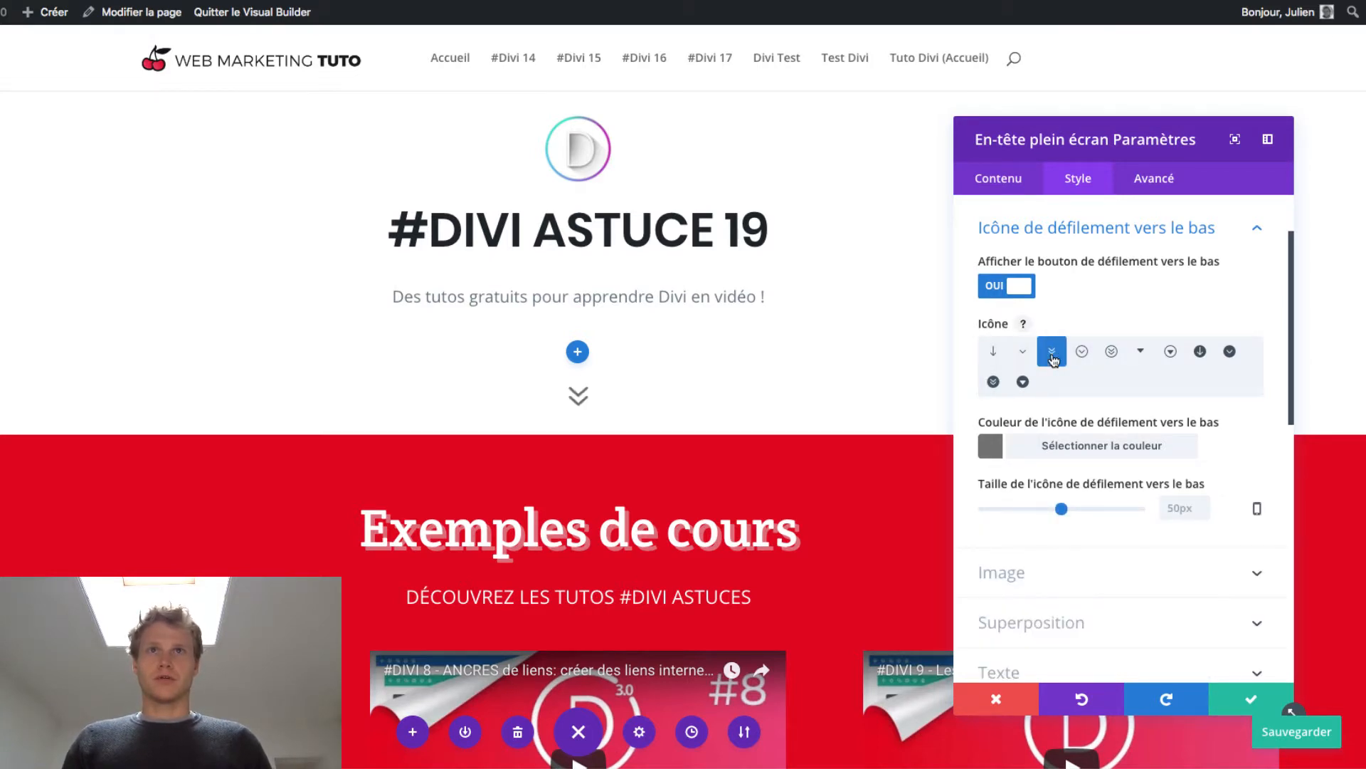
click(1171, 353)
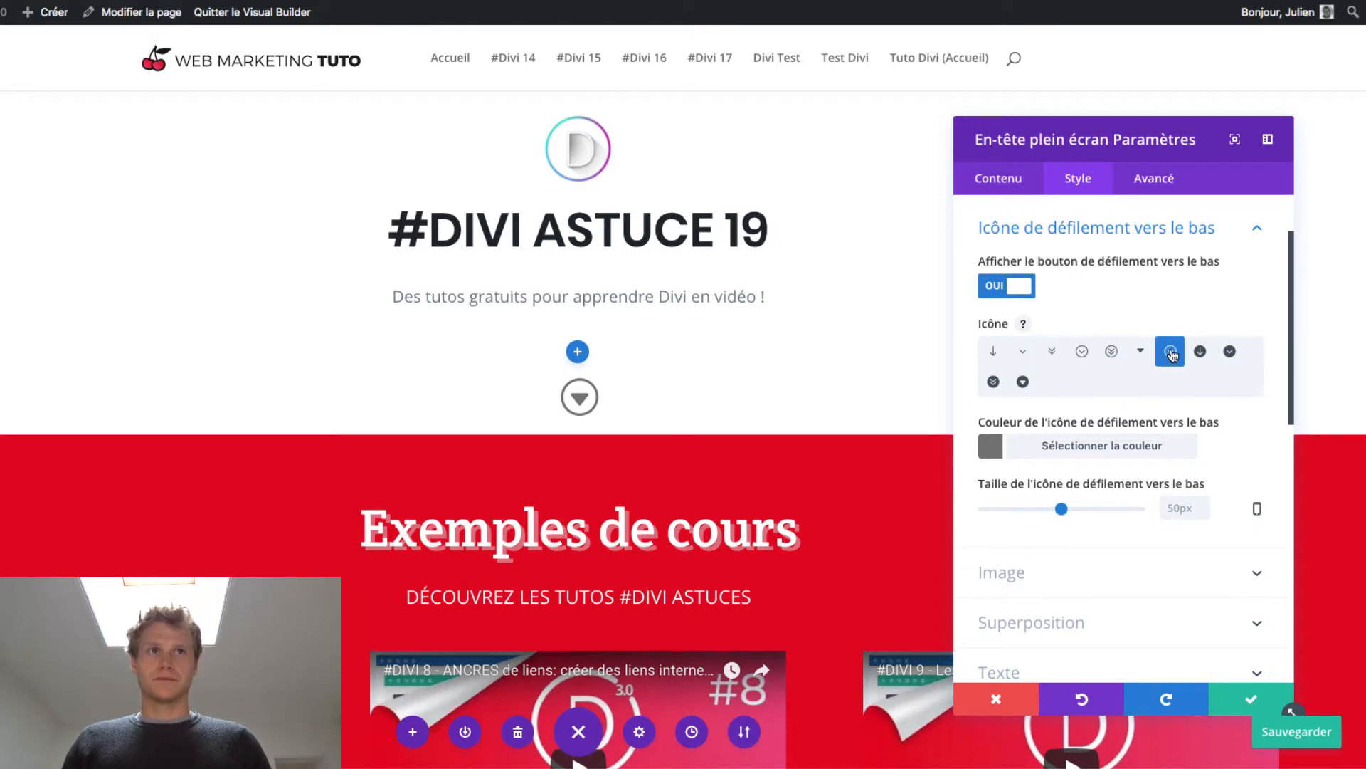
click(1143, 354)
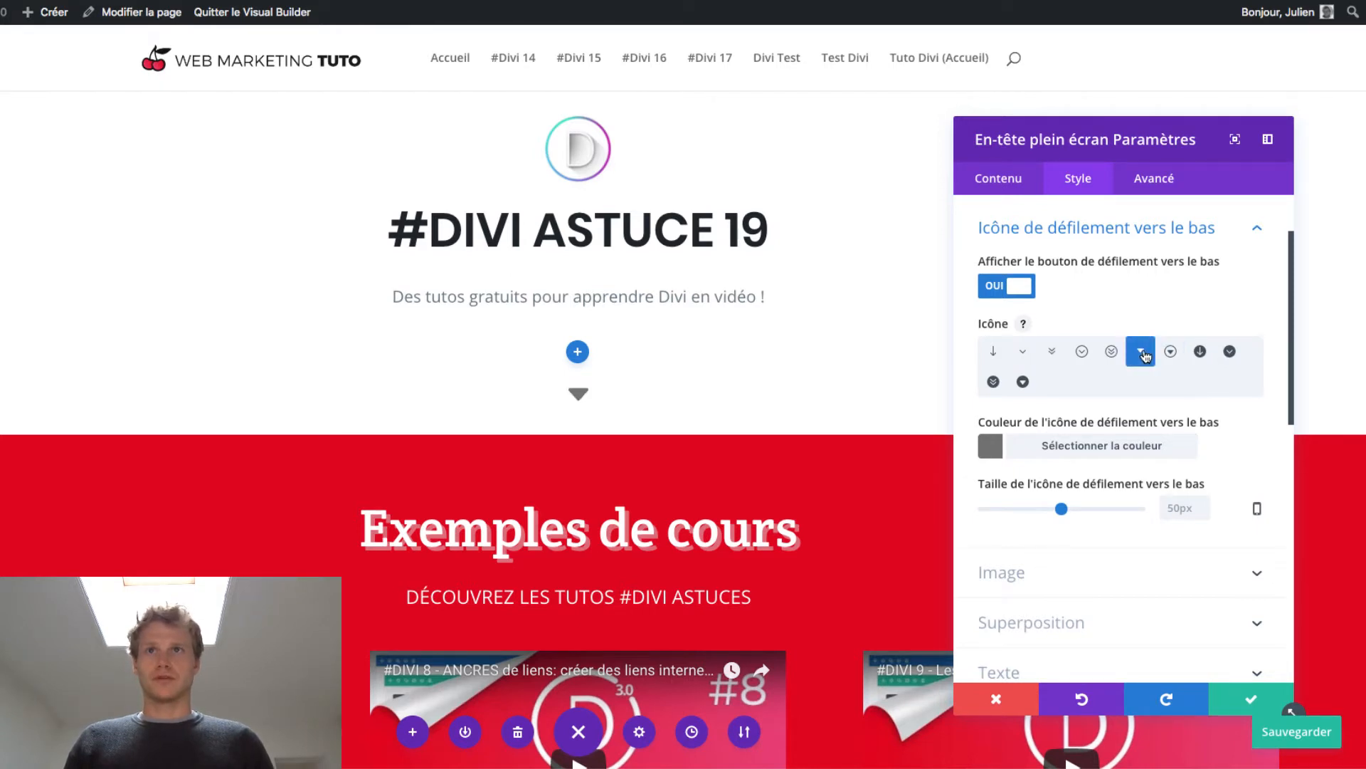
Set the scroll-down icon's colour to dark grey #5b5b5b and save the header module's settings
click(993, 456)
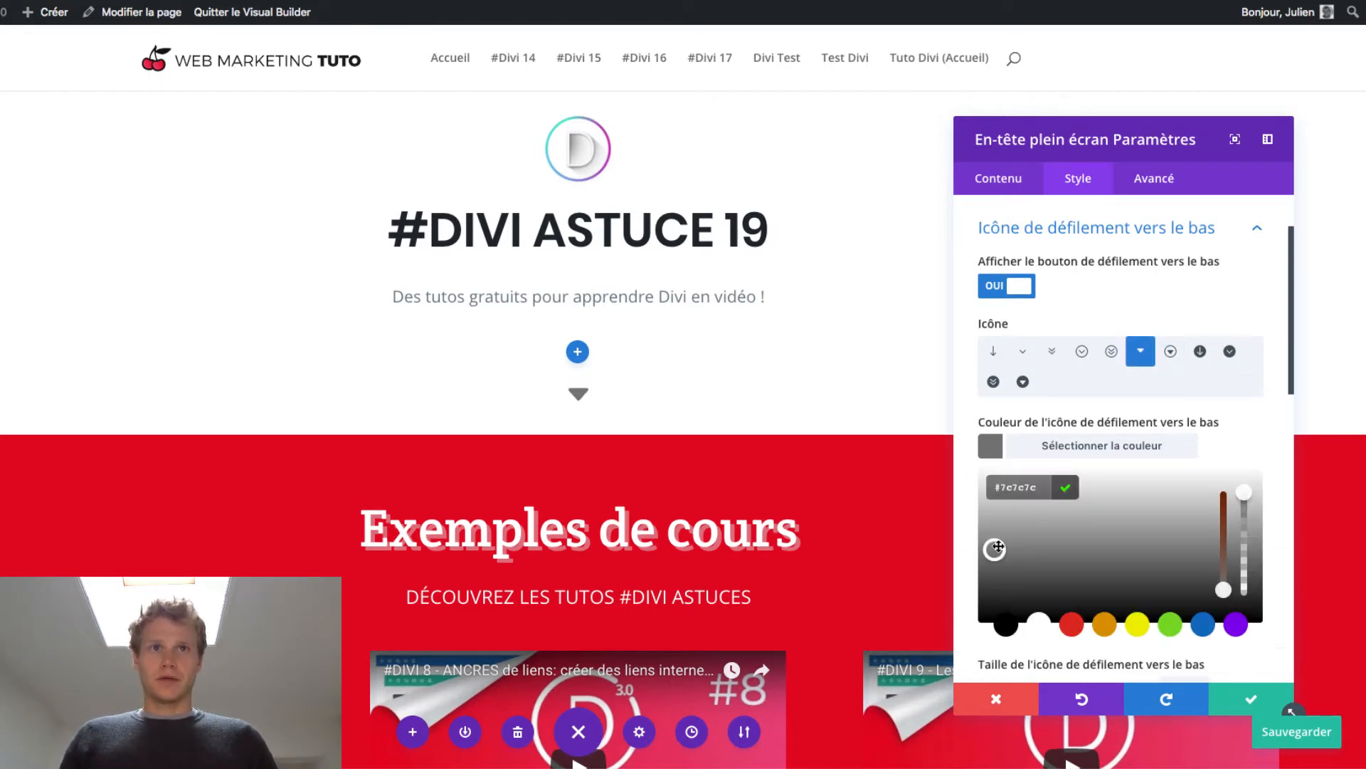
drag(998, 546, 985, 572)
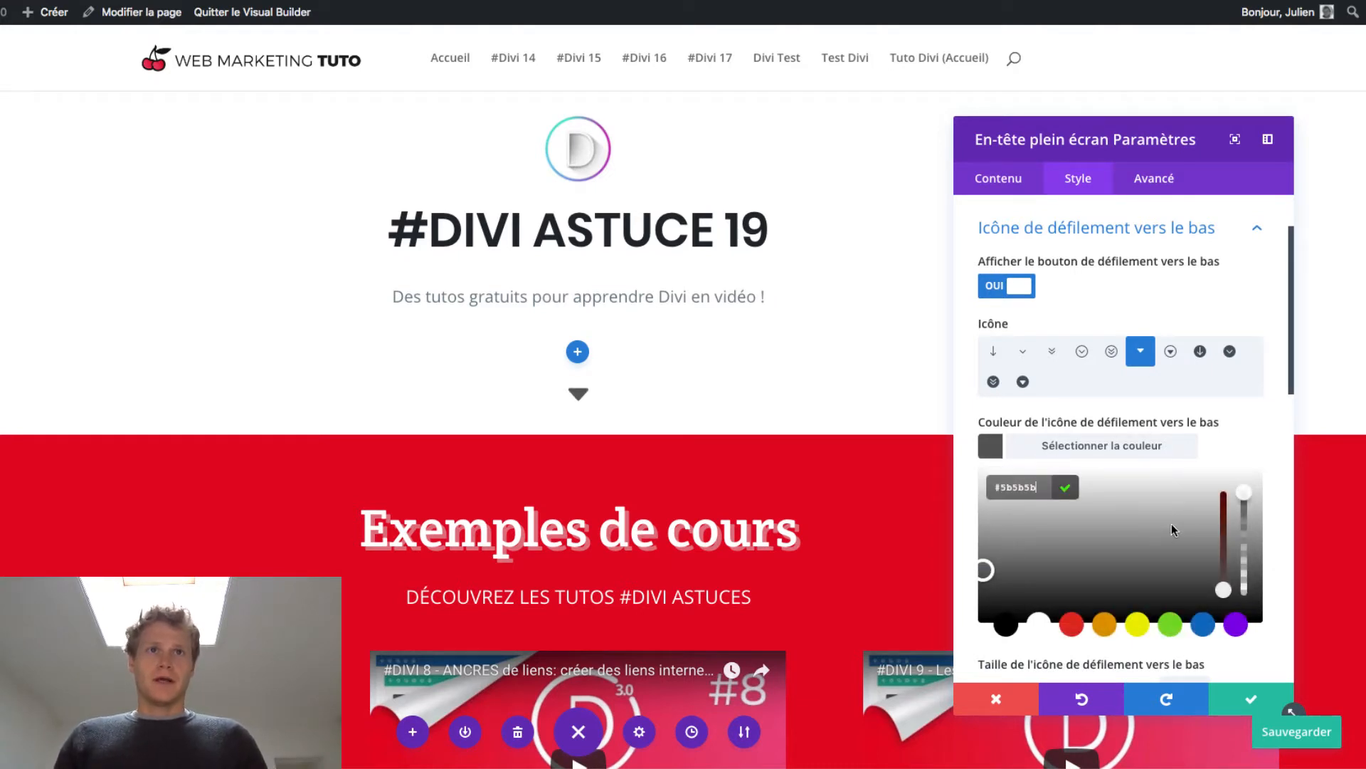
key(super+s)
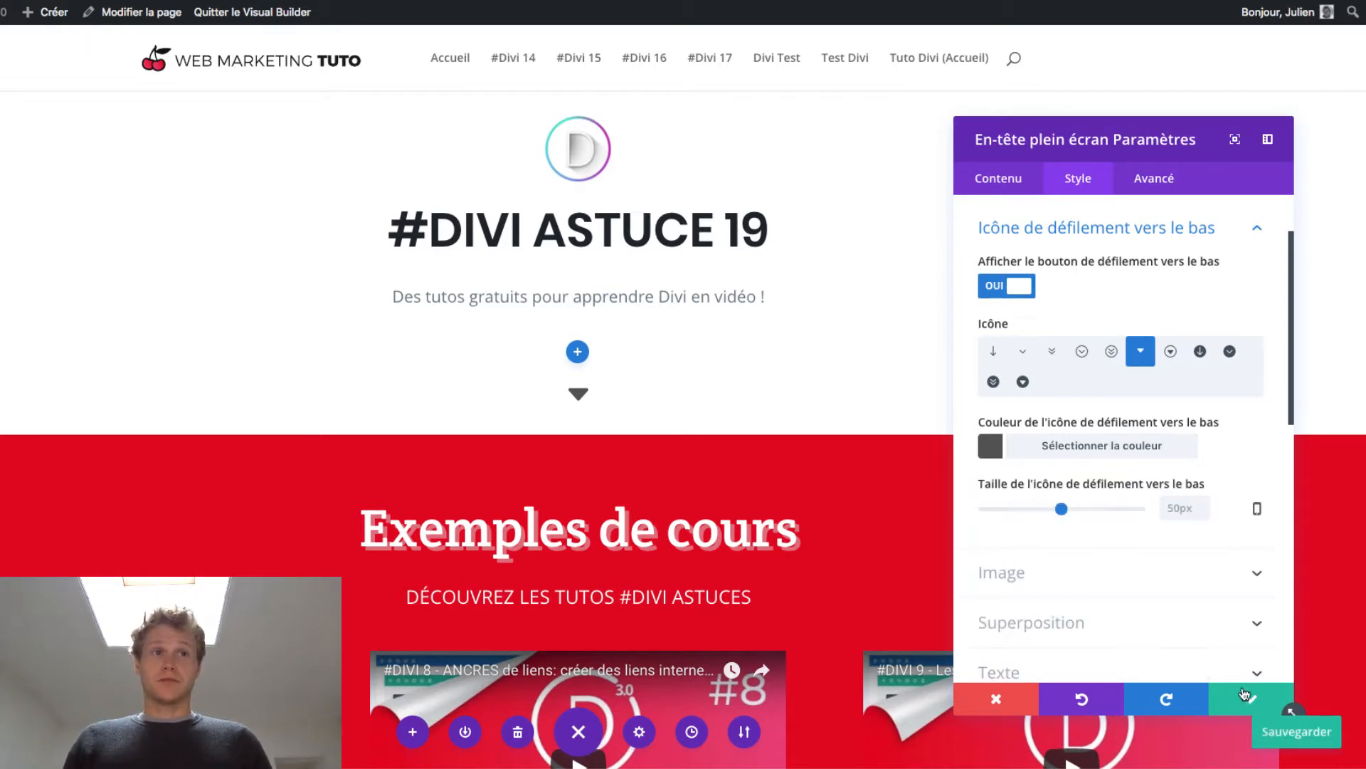
click(1252, 699)
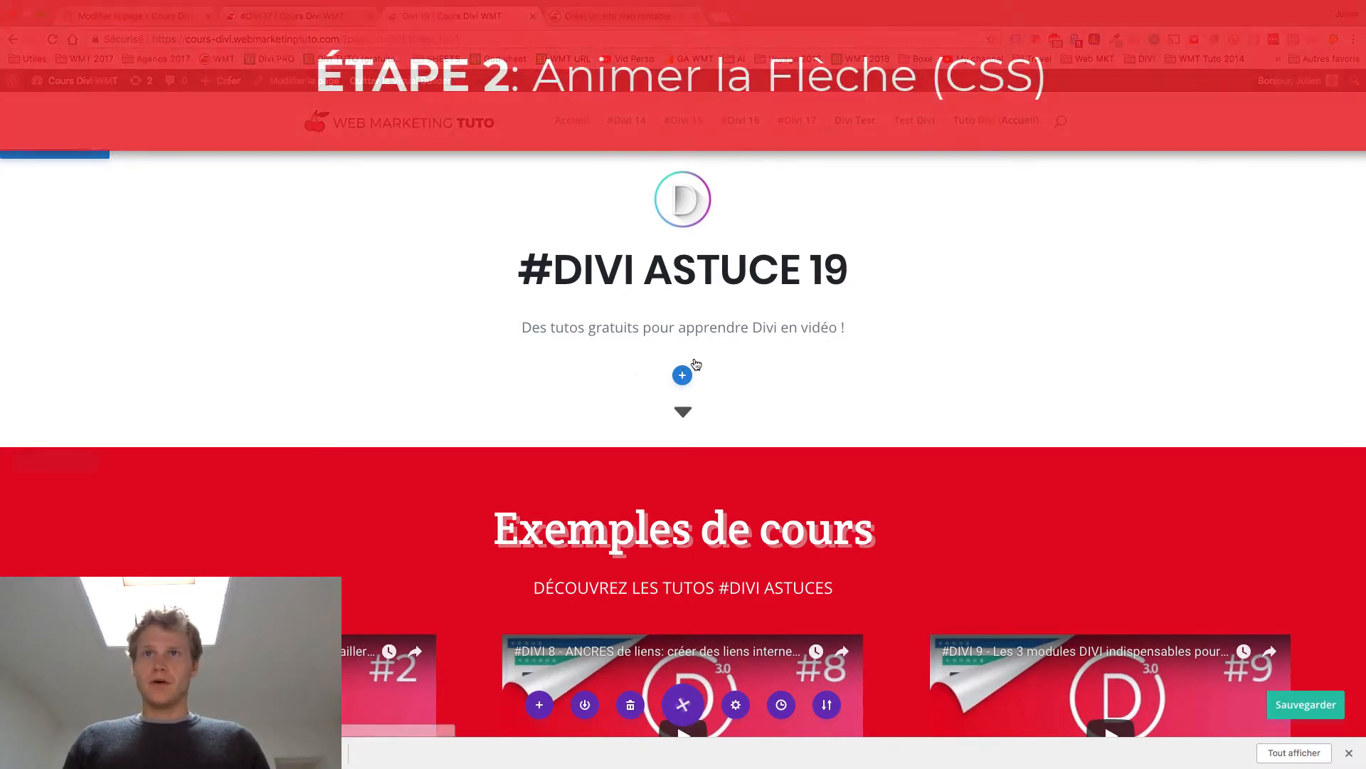
Paste the copied bounce animation code for the scroll-down arrow into the page's custom CSS
click(737, 705)
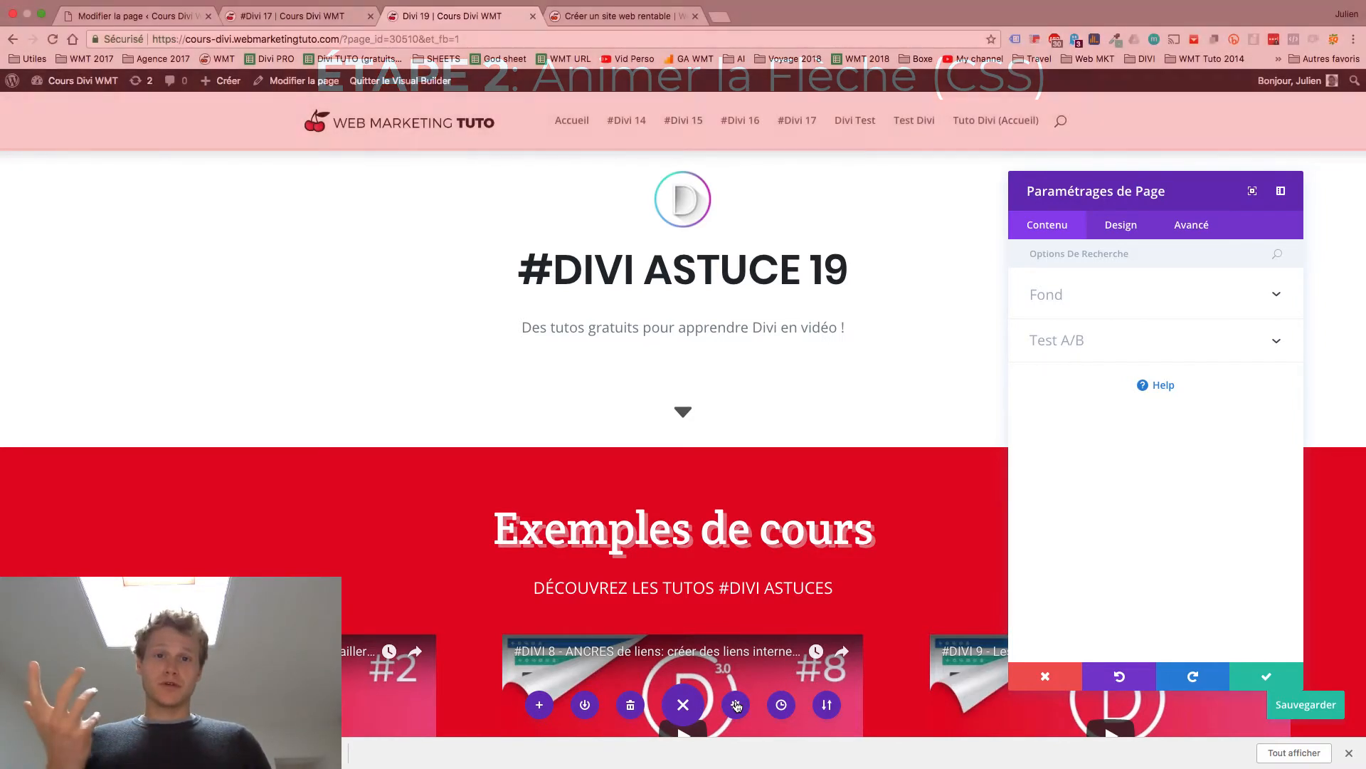
click(1187, 229)
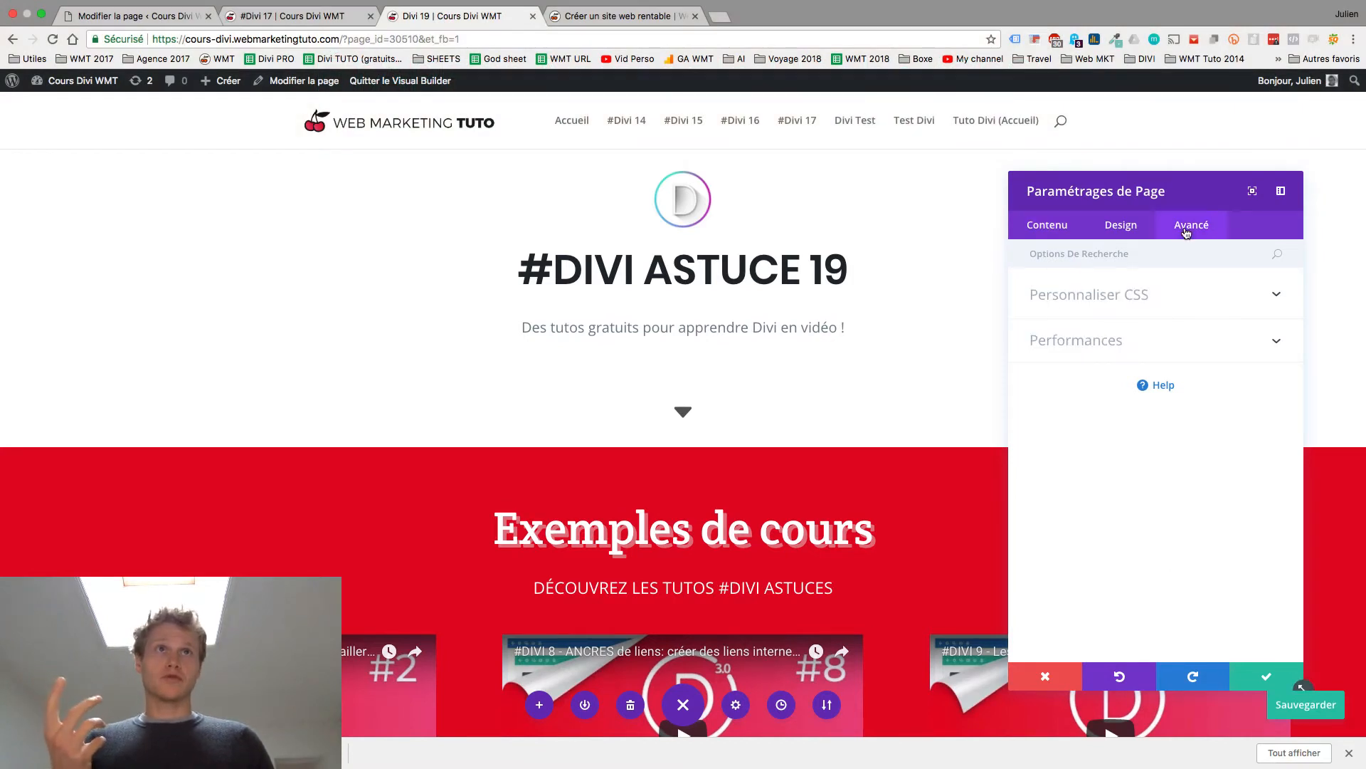
click(1135, 307)
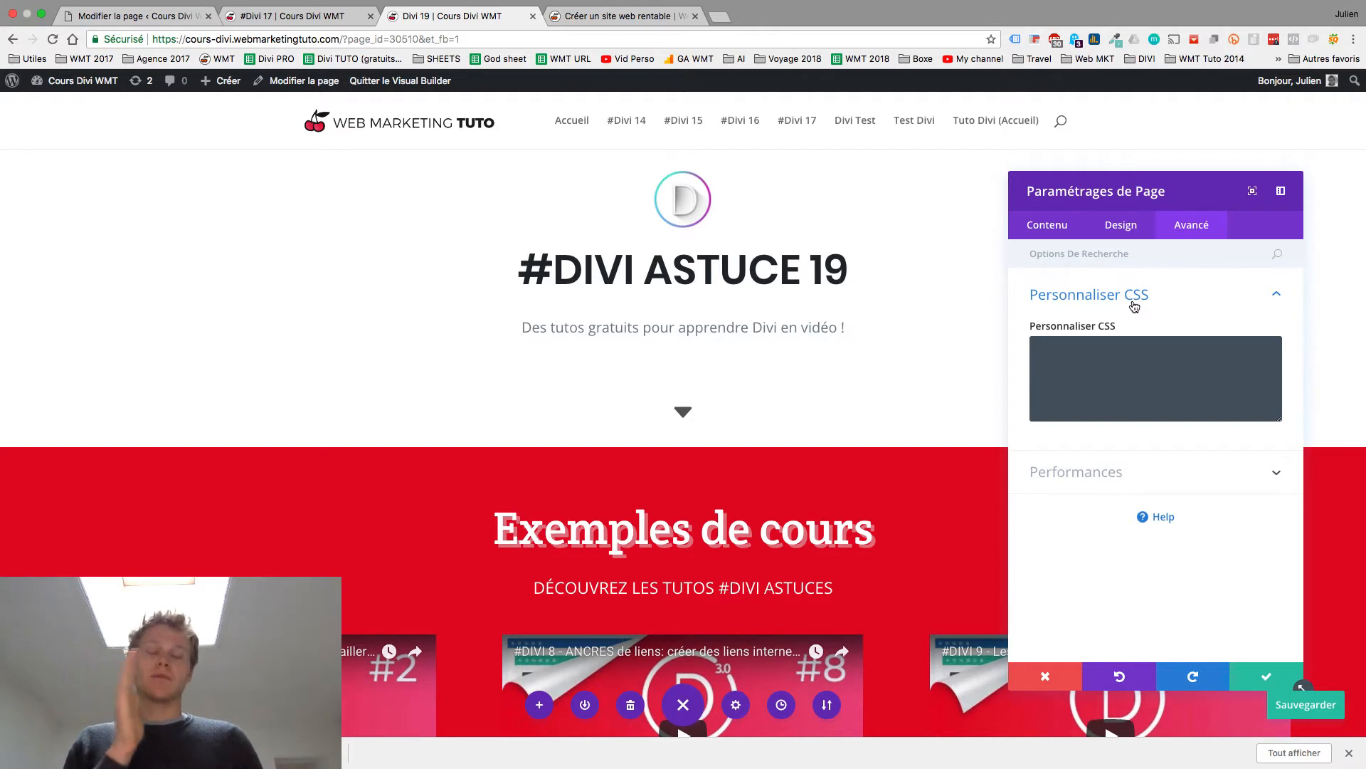
click(1120, 356)
key(super+v)
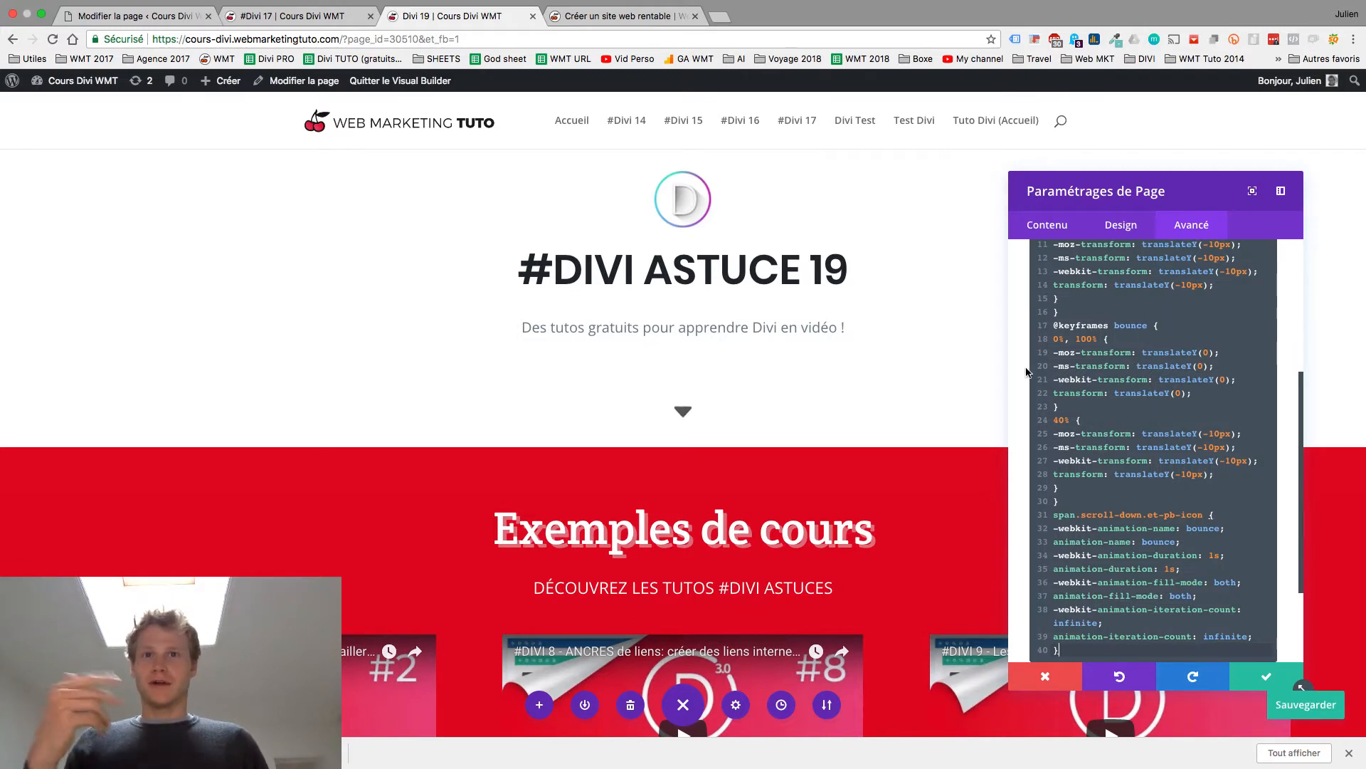
Review the copyable code in the page's CODE CSS section and save the page
scroll(920, 362, down, 15)
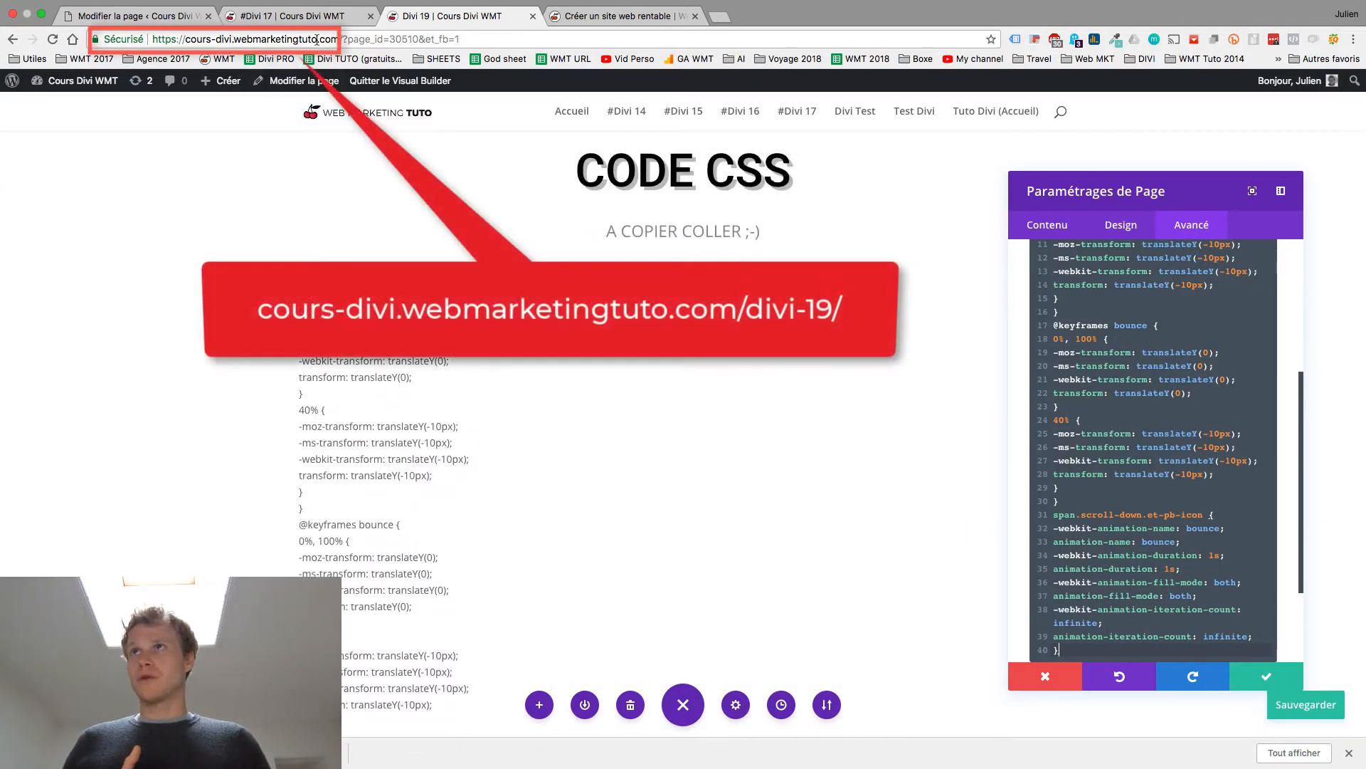
scroll(553, 358, down, 3)
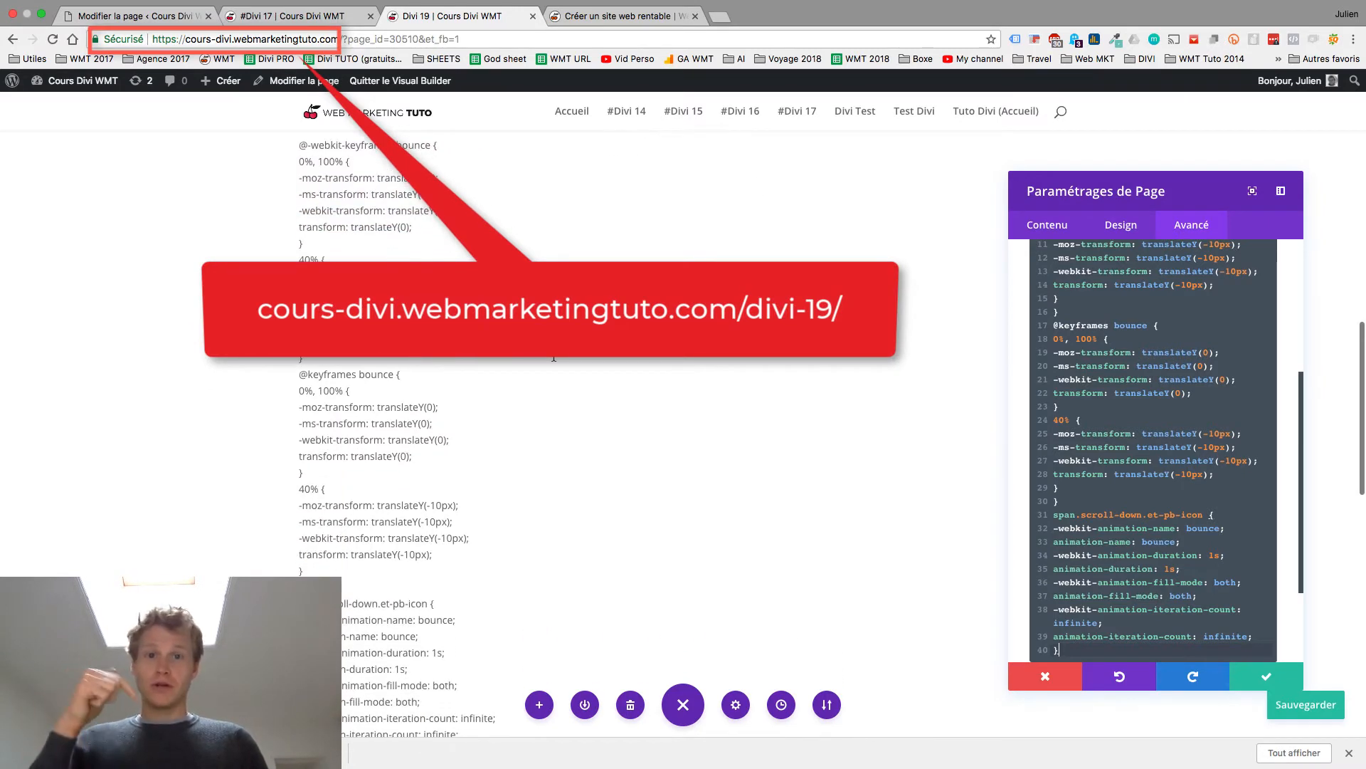
scroll(554, 358, down, 2)
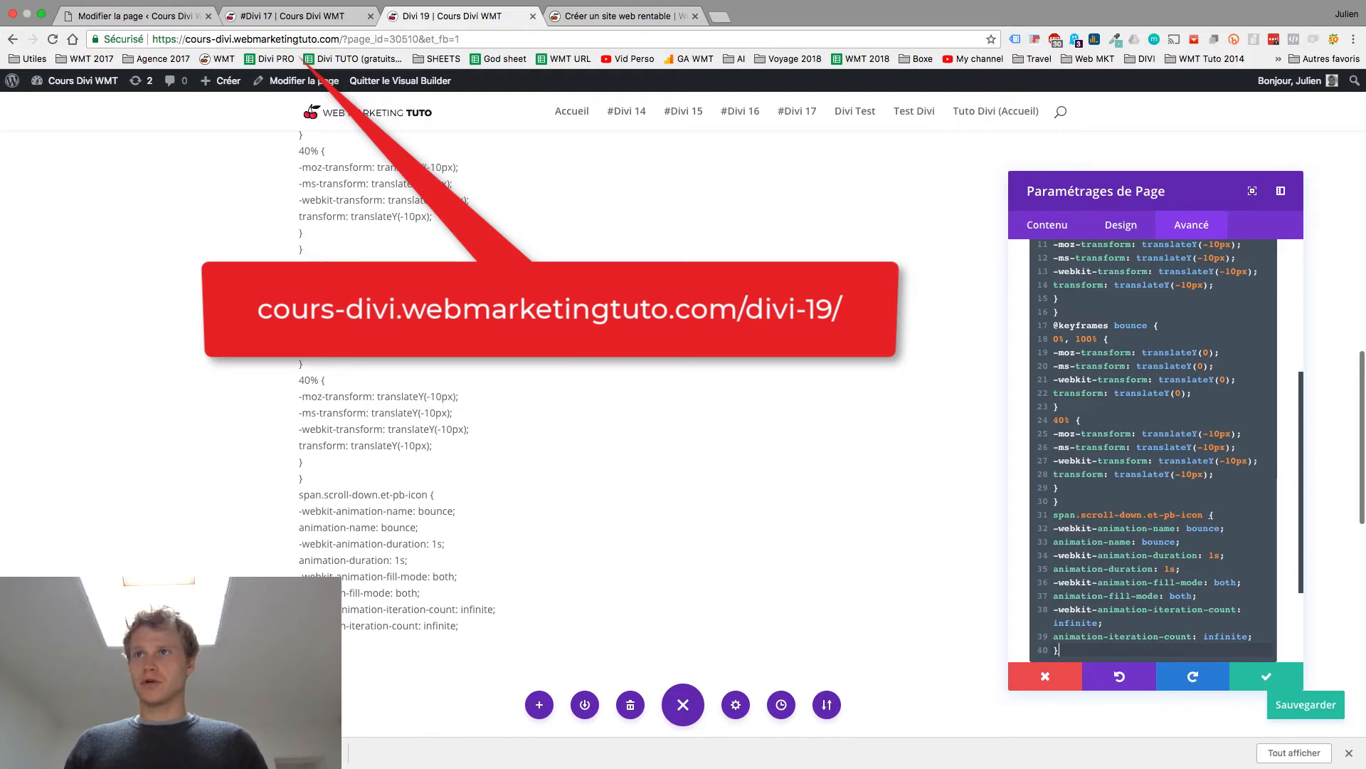
scroll(554, 358, up, 15)
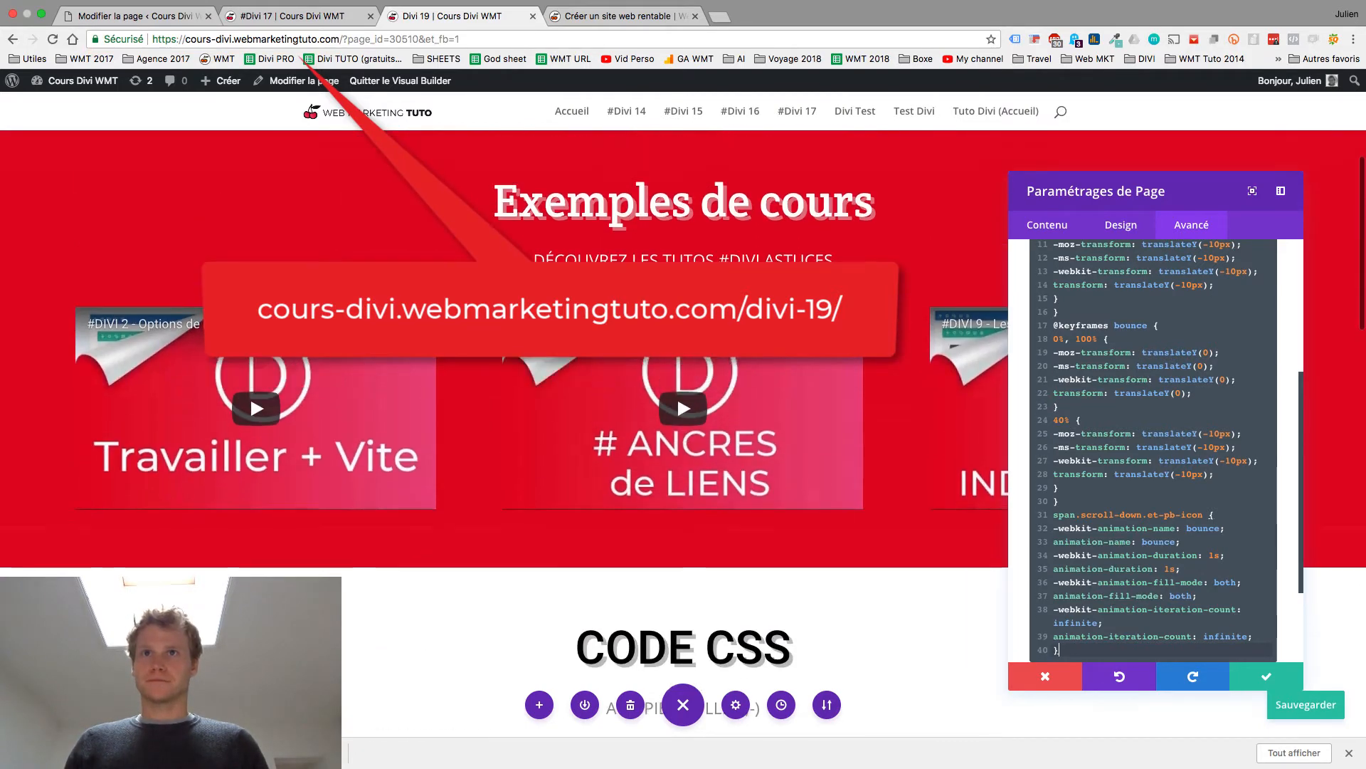
scroll(250, 395, up, 2)
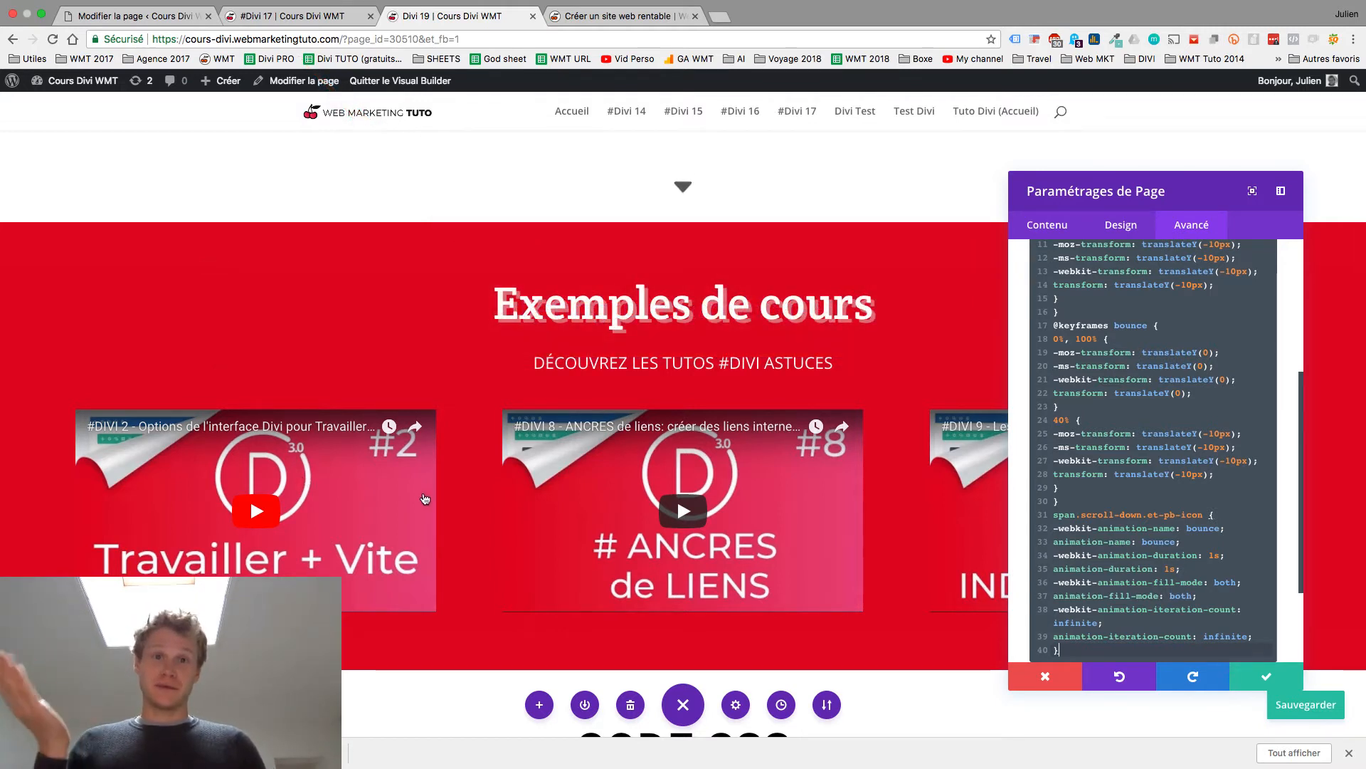
key(super+s)
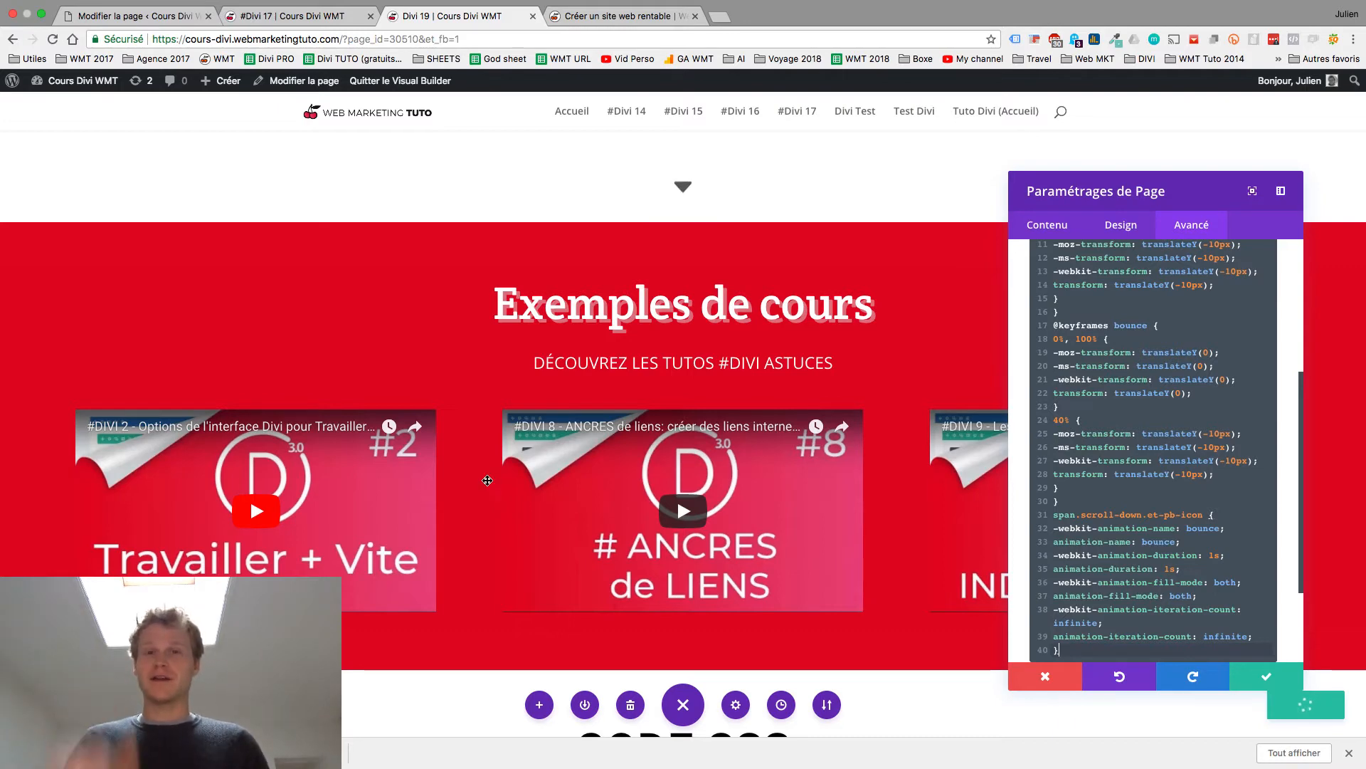
Set both animation-duration and -webkit-animation-duration to 1.8s in the span.scroll-down.et-pb-icon rule of the custom CSS
scroll(652, 458, up, 3)
scroll(652, 457, up, 2)
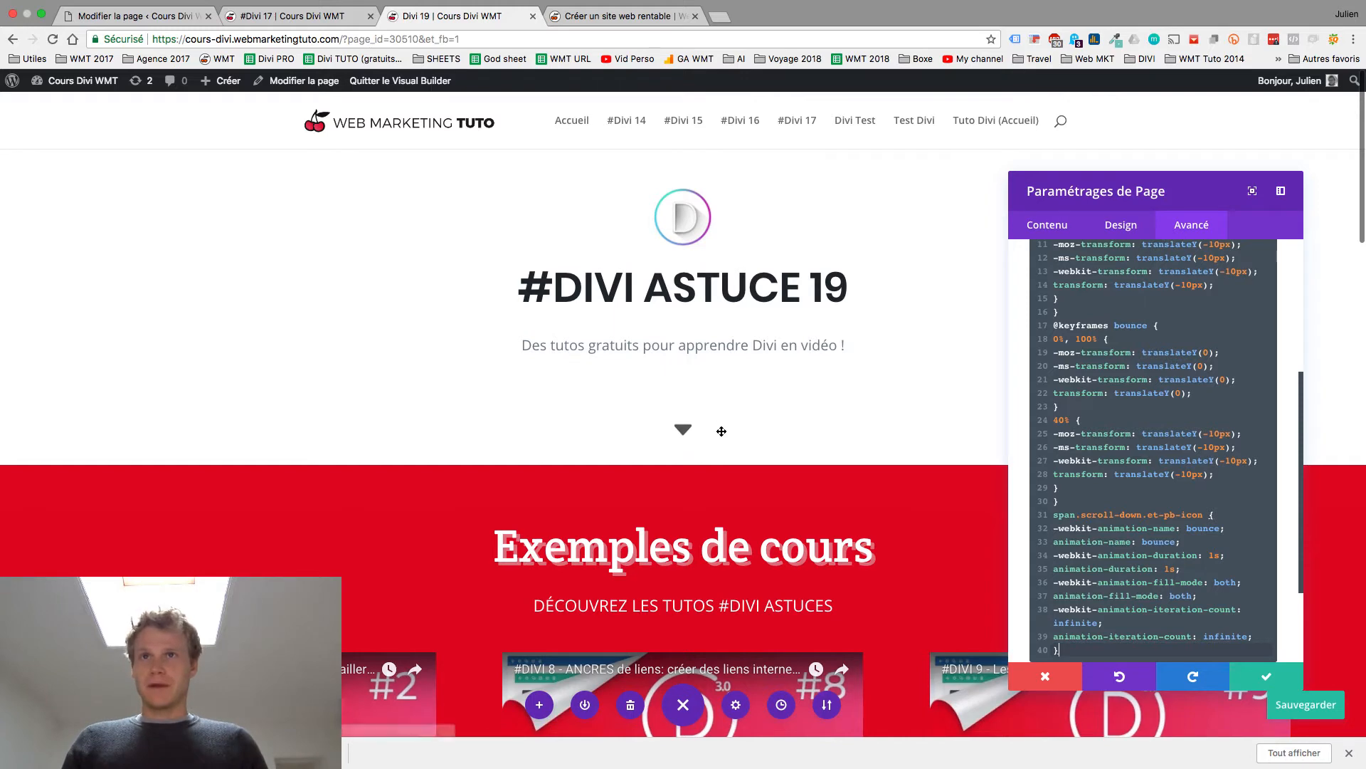
scroll(1147, 455, up, 5)
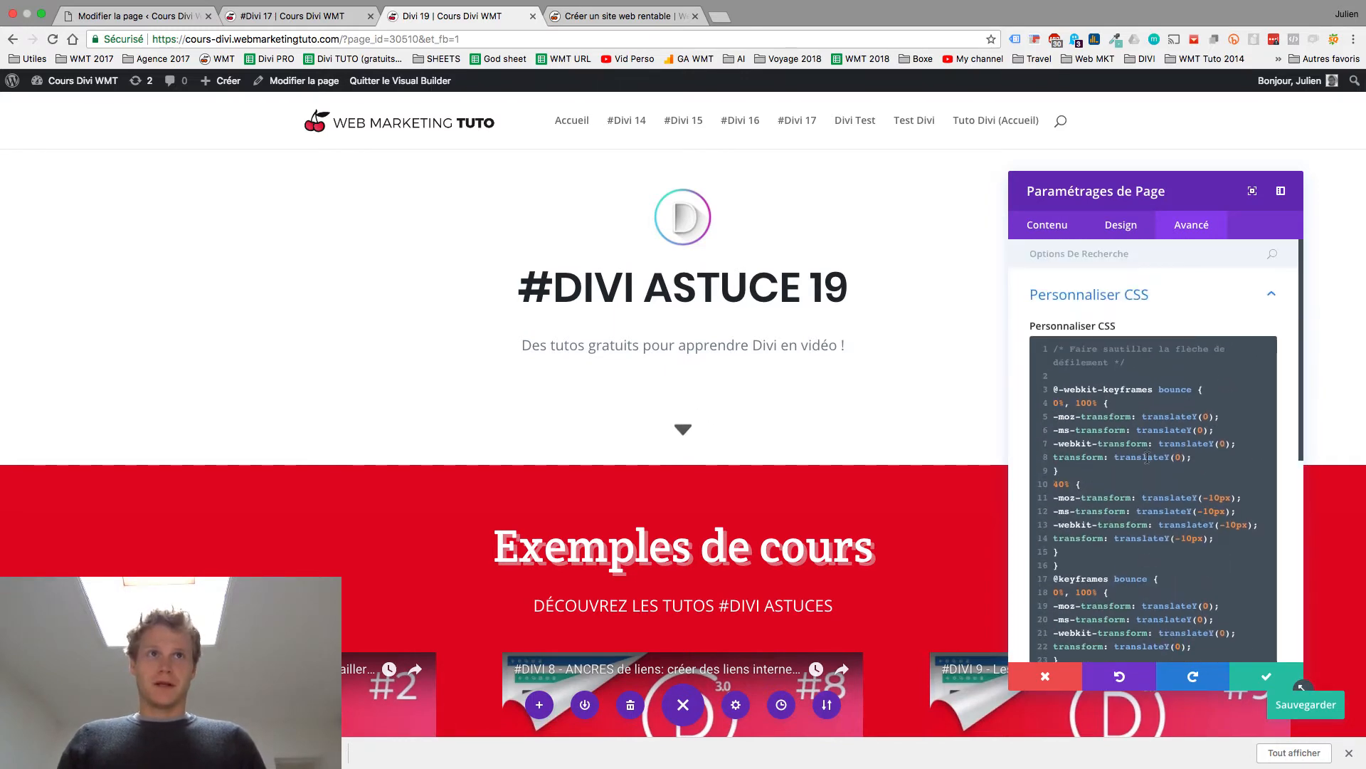
scroll(1167, 486, down, 6)
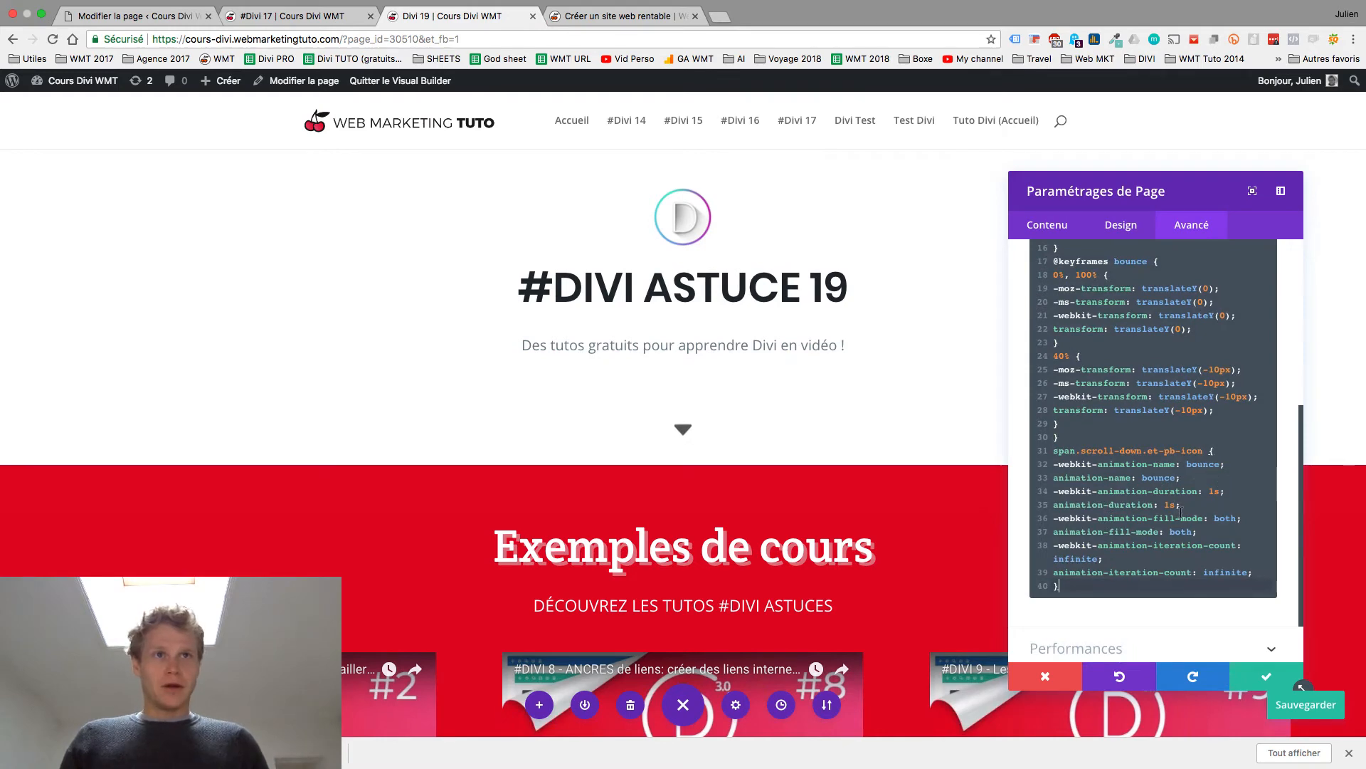
click(1171, 505)
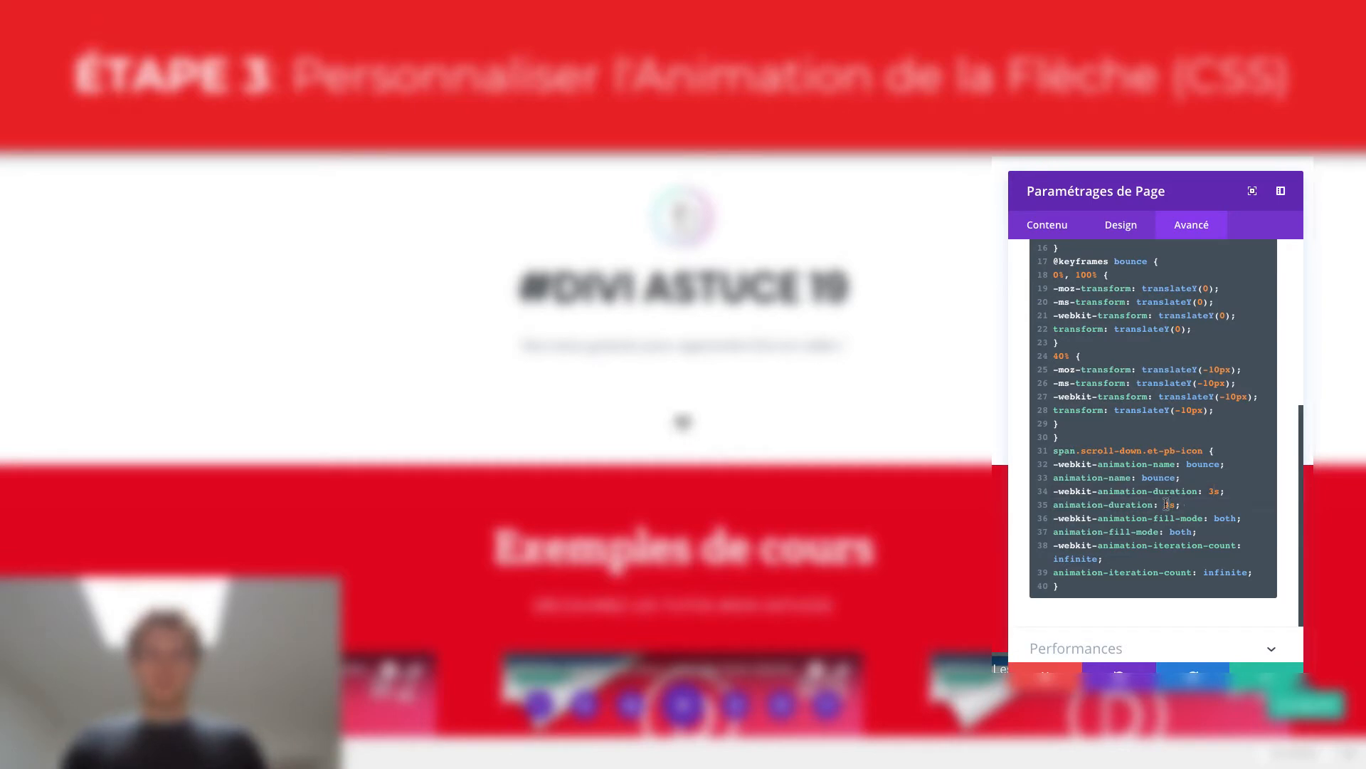
text(1.5)
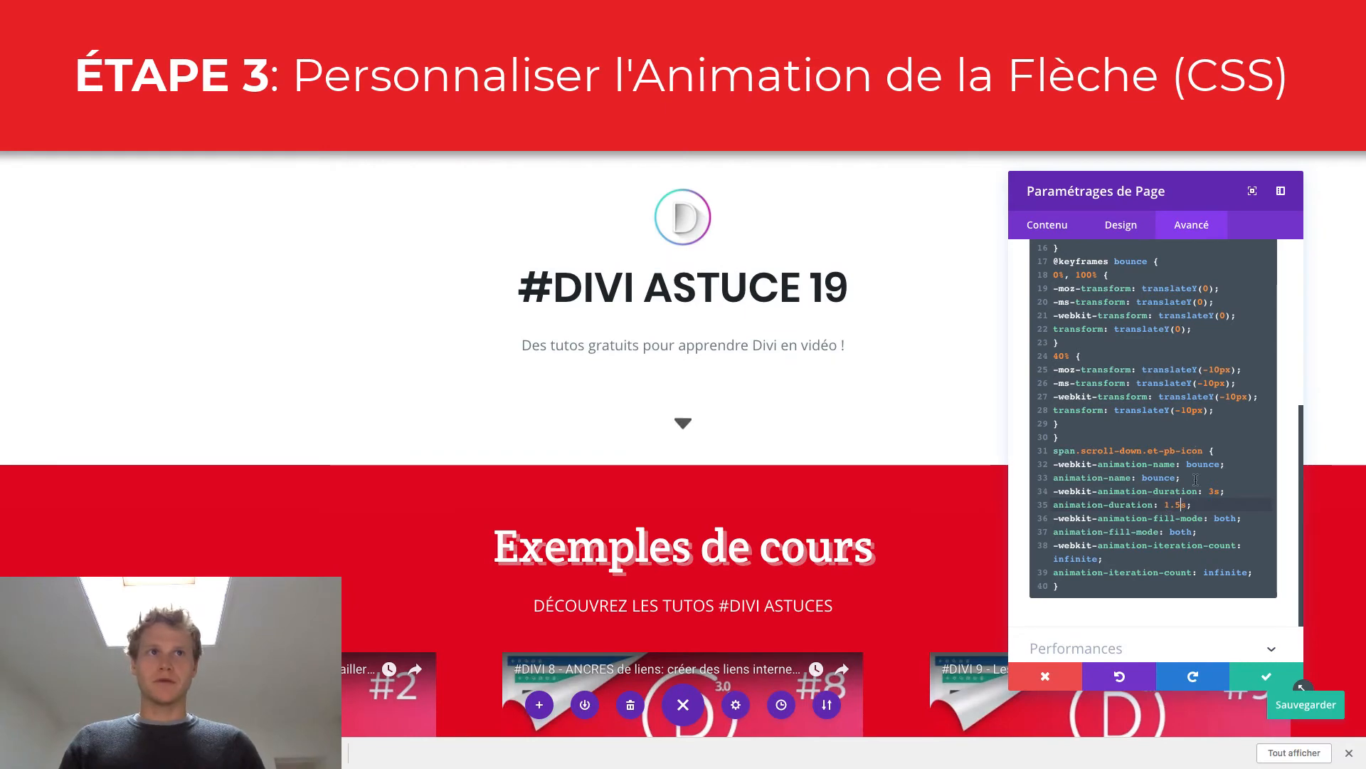
key(BackSpace)
text(8)
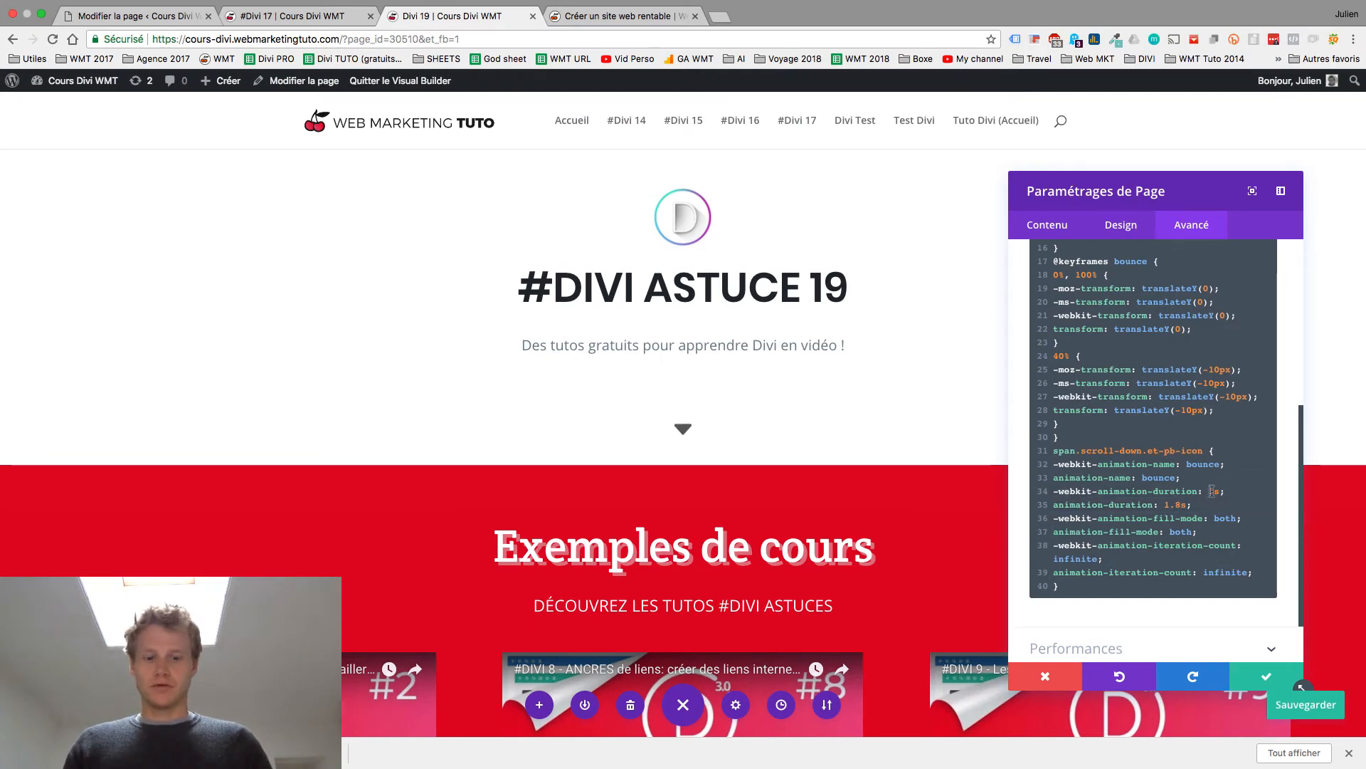
click(1213, 491)
text(.8)
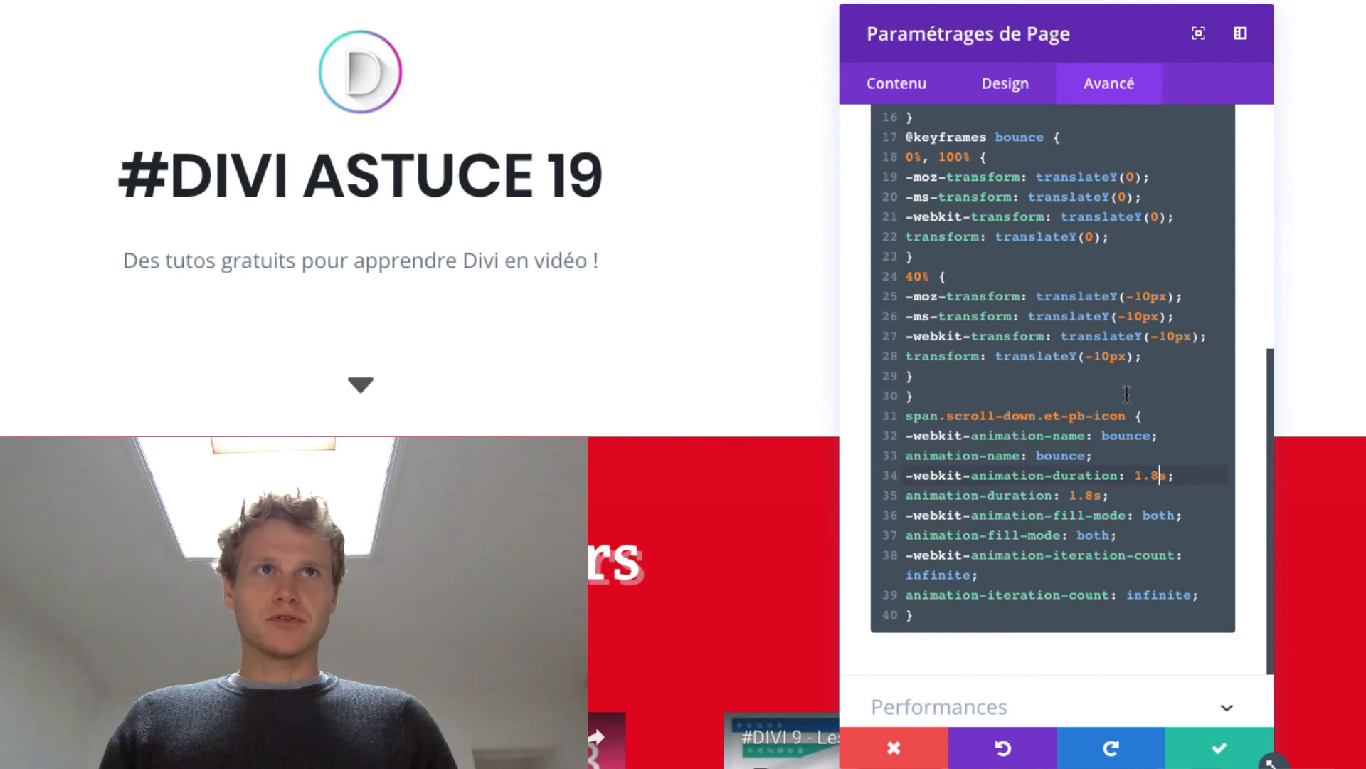
Set both animation-duration and -webkit-animation-duration to 1s in the span.scroll-down.et-pb-icon rule
scroll(1200, 433, up, 1)
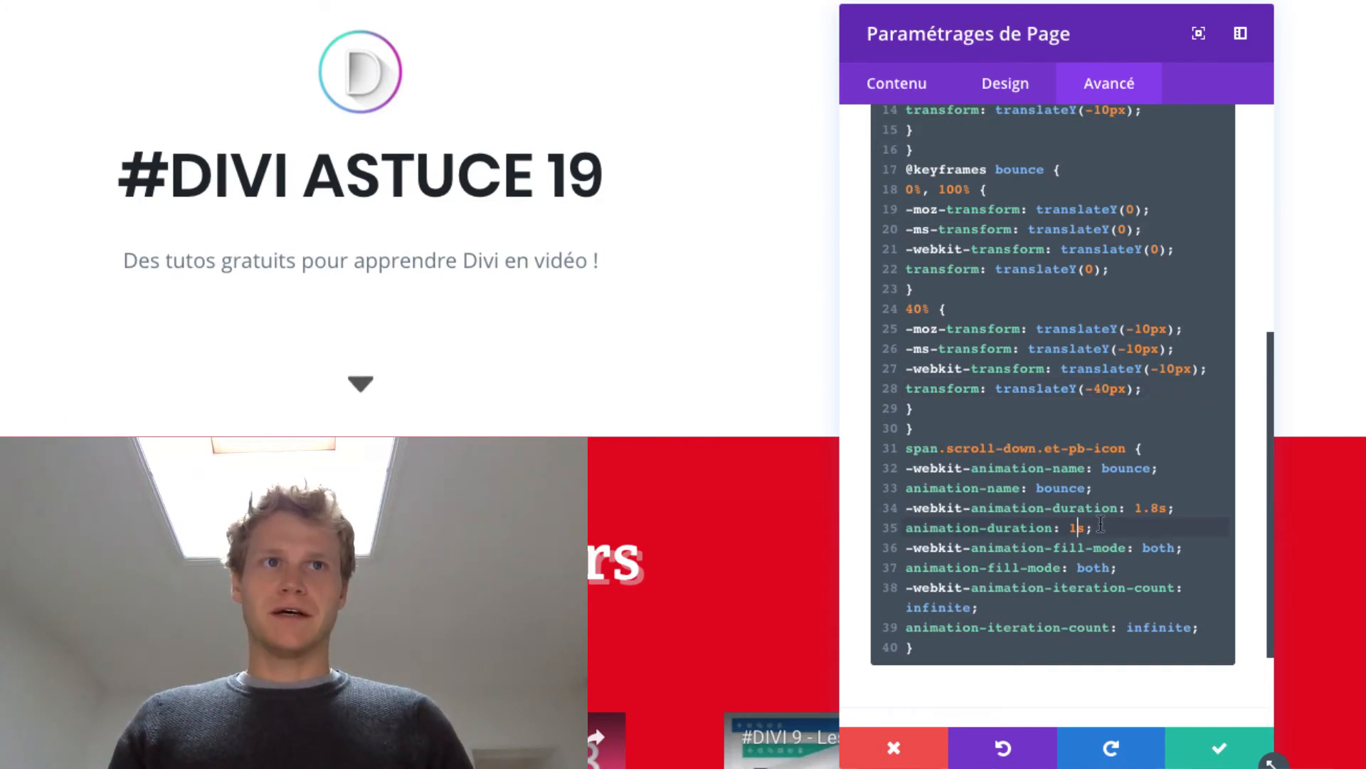
click(1154, 508)
key(BackSpace)
key(BackSpace)
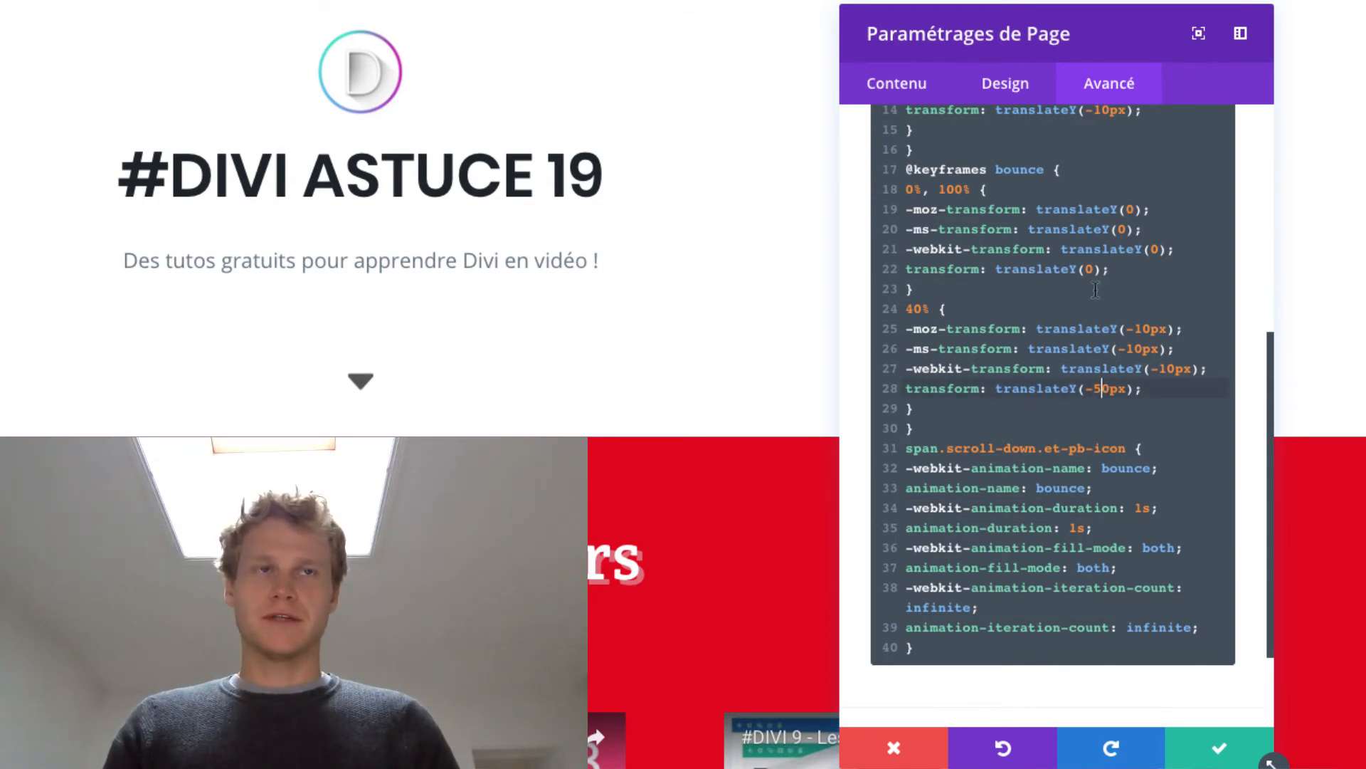
click(1159, 388)
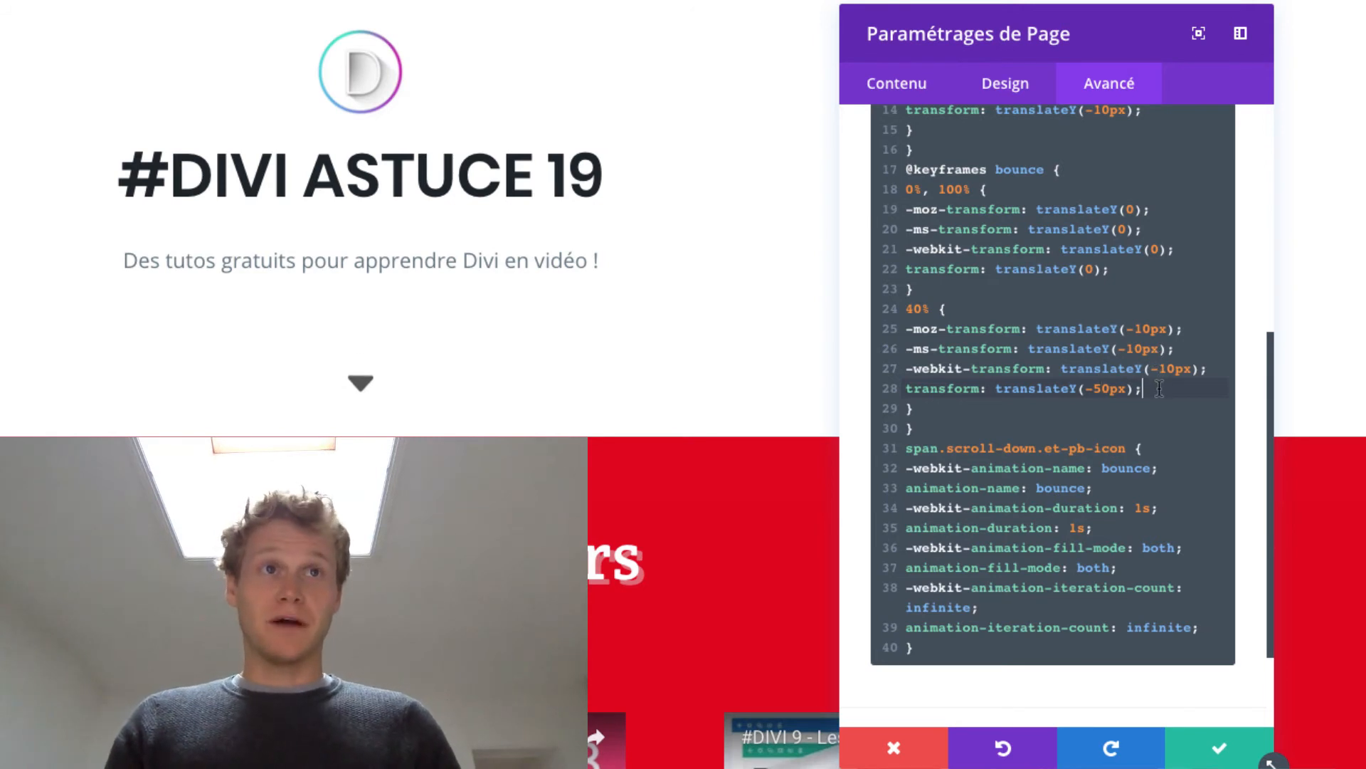
drag(1159, 388, 916, 329)
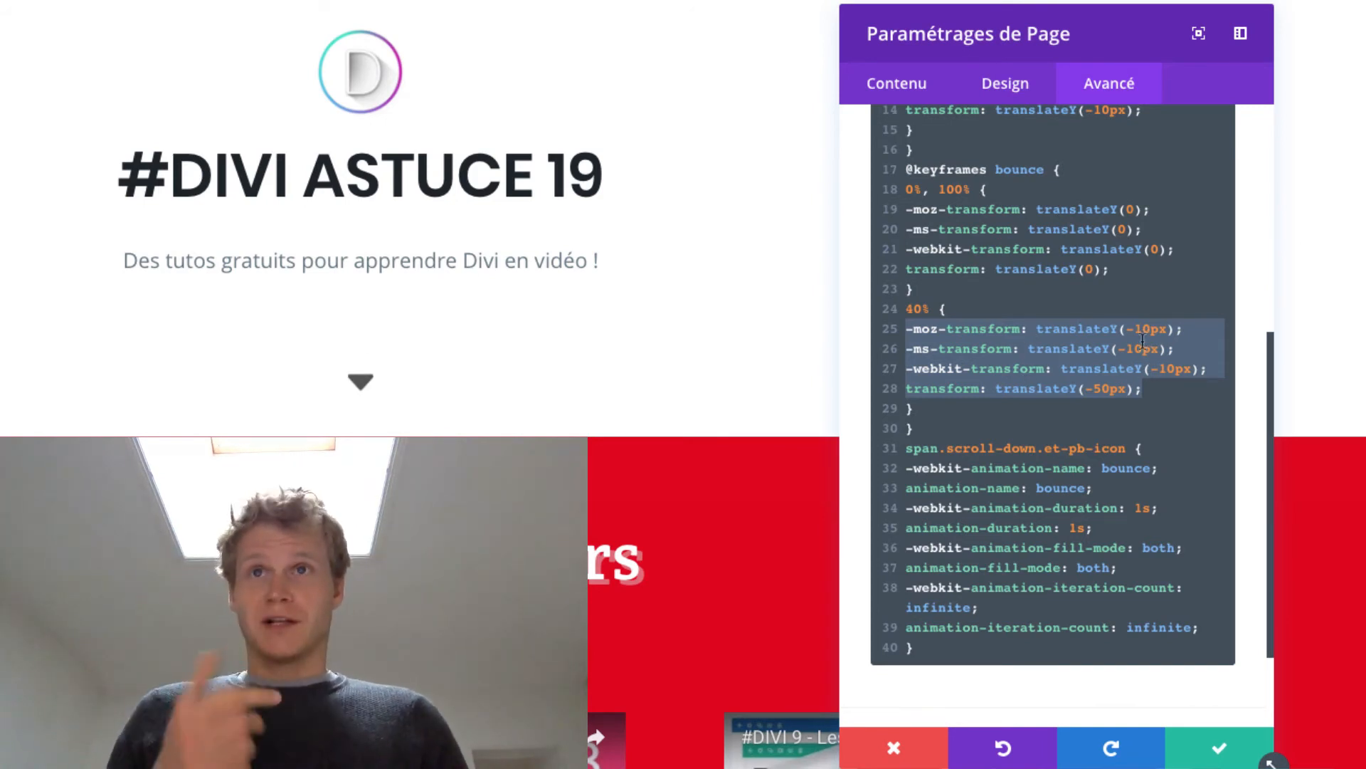
click(1101, 389)
key(BackSpace)
text(2)
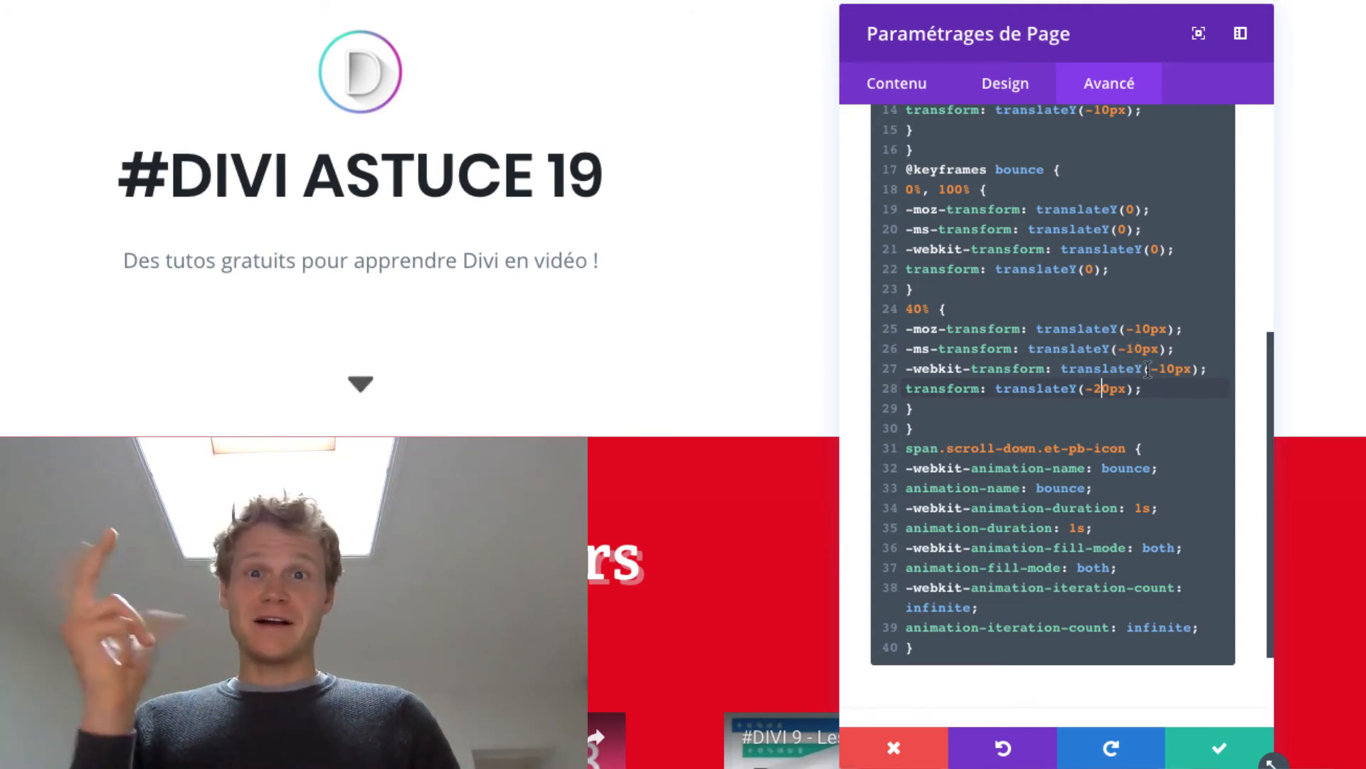
Apply the custom CSS changes in the page settings and save the page
scroll(1142, 368, up, 2)
scroll(1135, 368, down, 1)
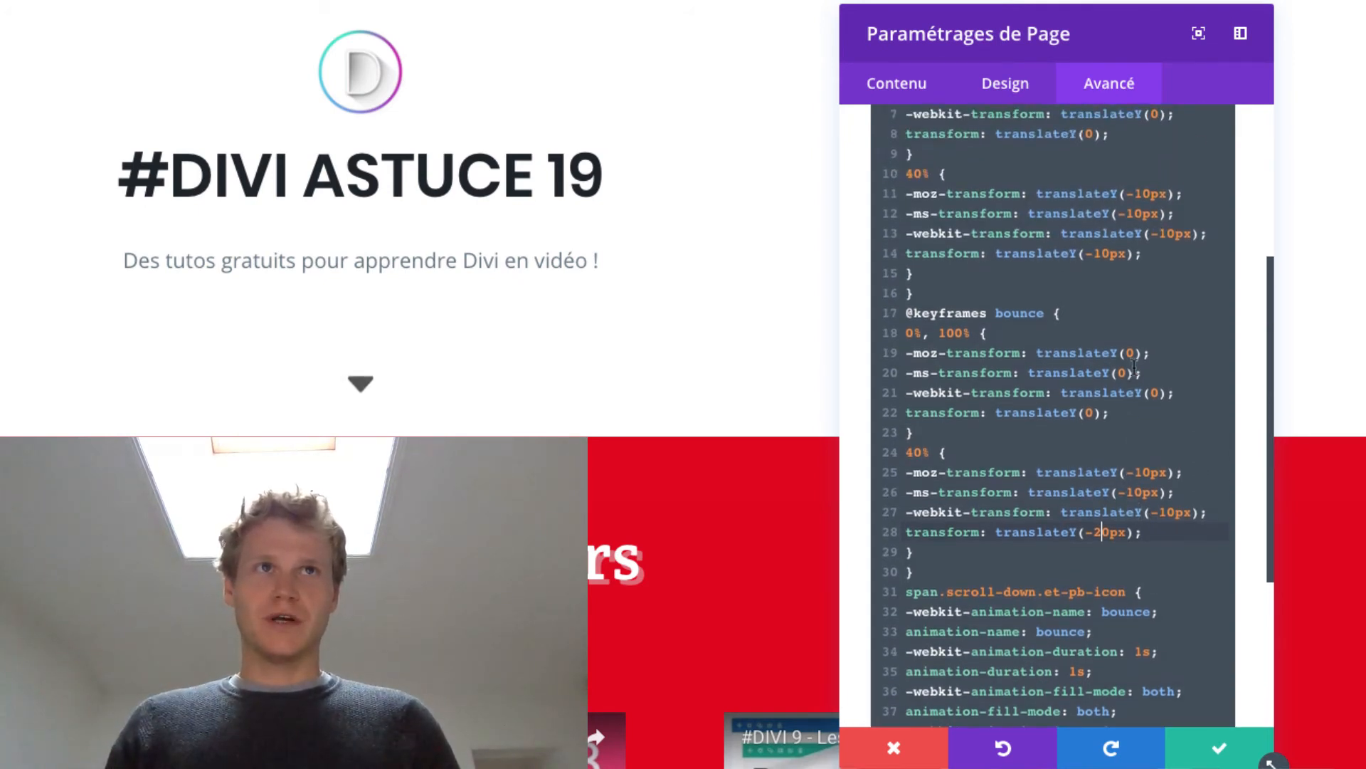
scroll(1135, 368, up, 6)
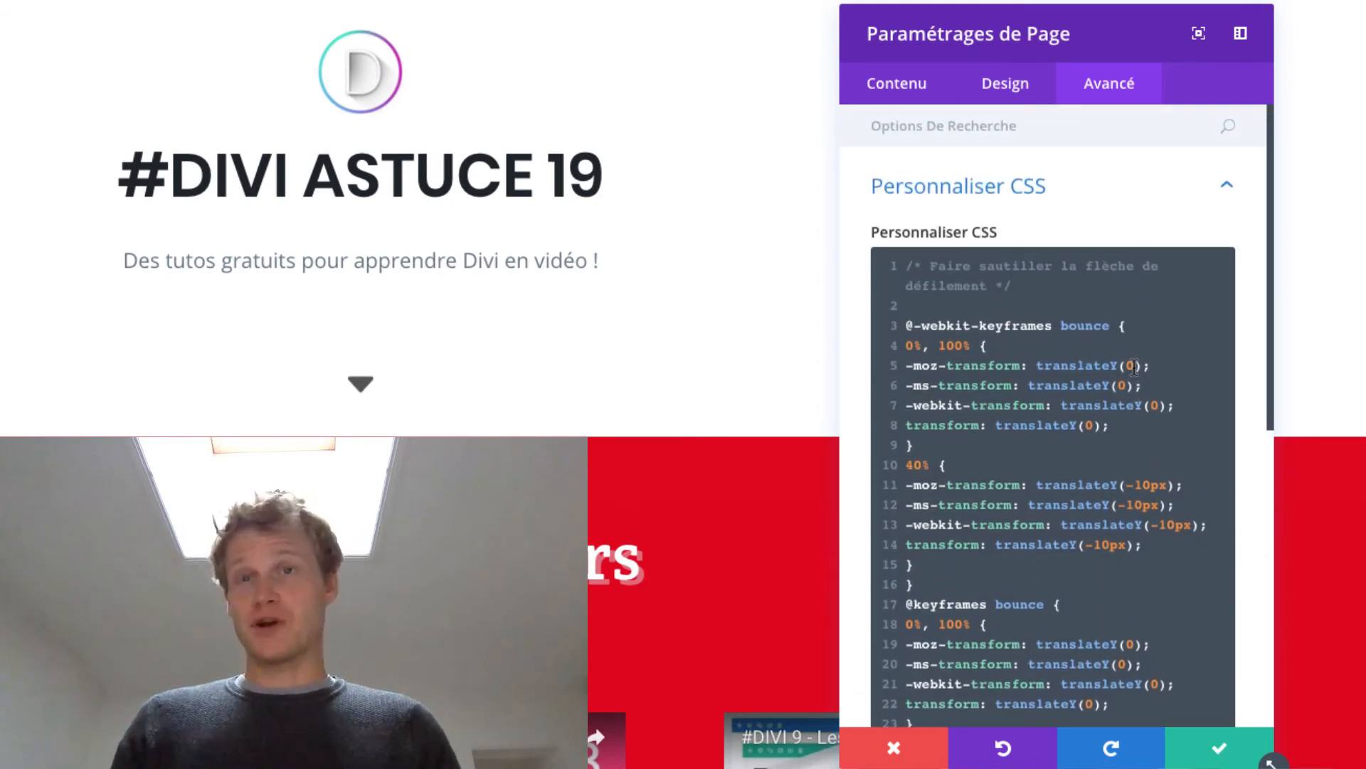
click(1213, 748)
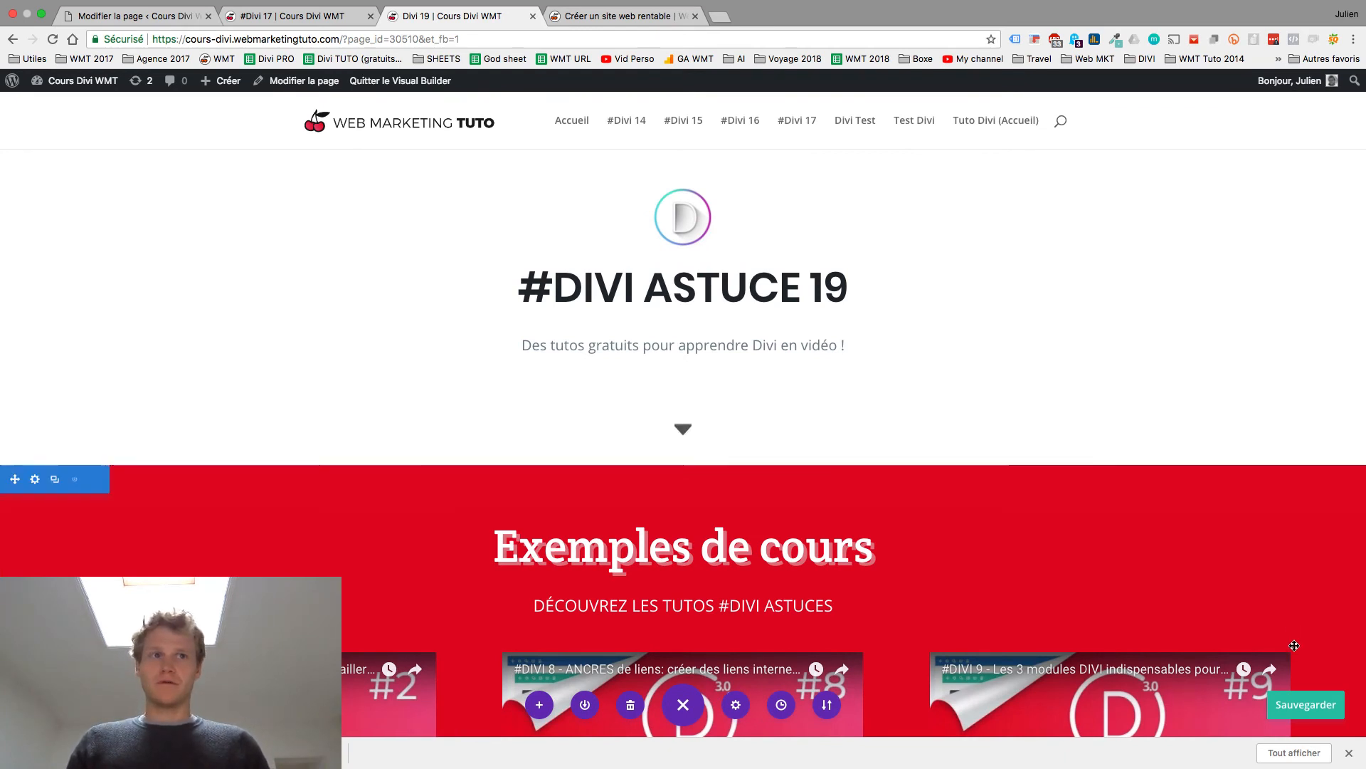
click(1301, 706)
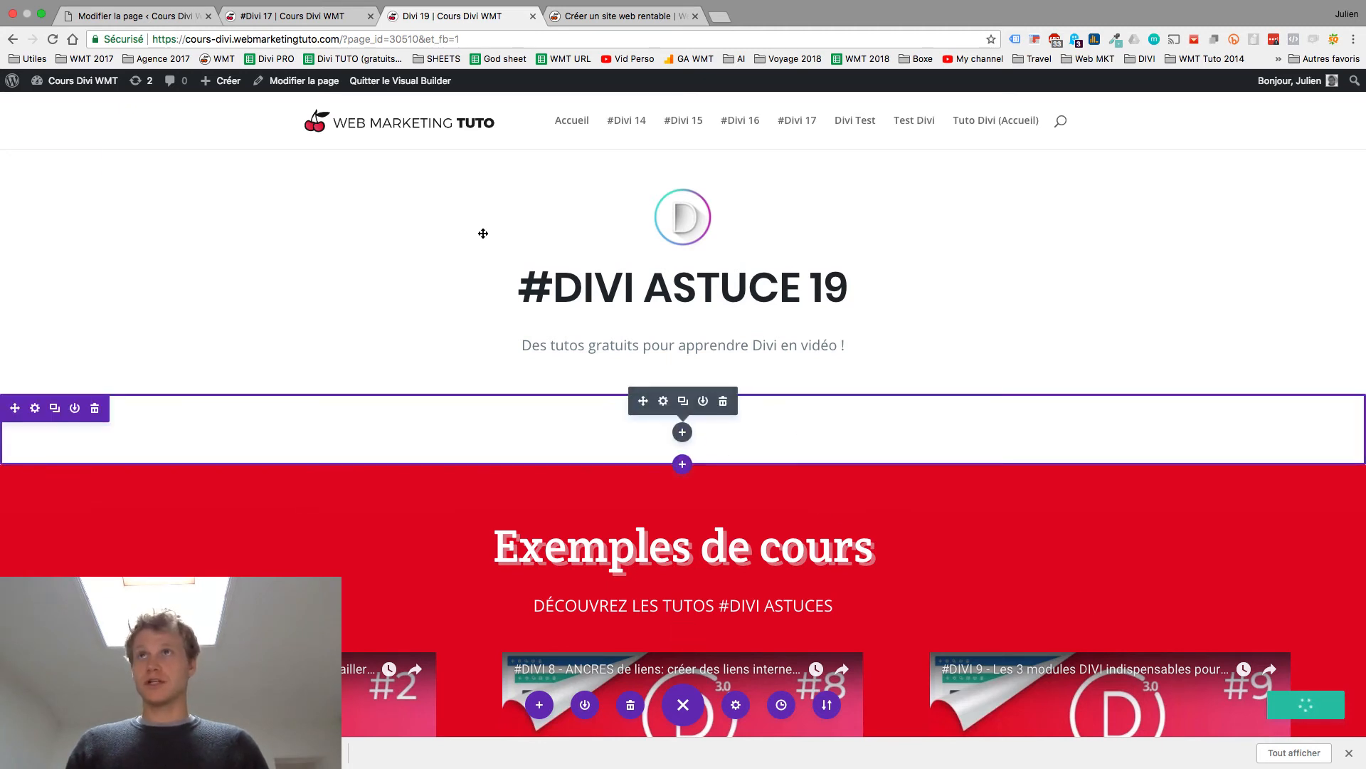
Exit the Visual Builder and test the scroll-down arrow on the published page
click(400, 81)
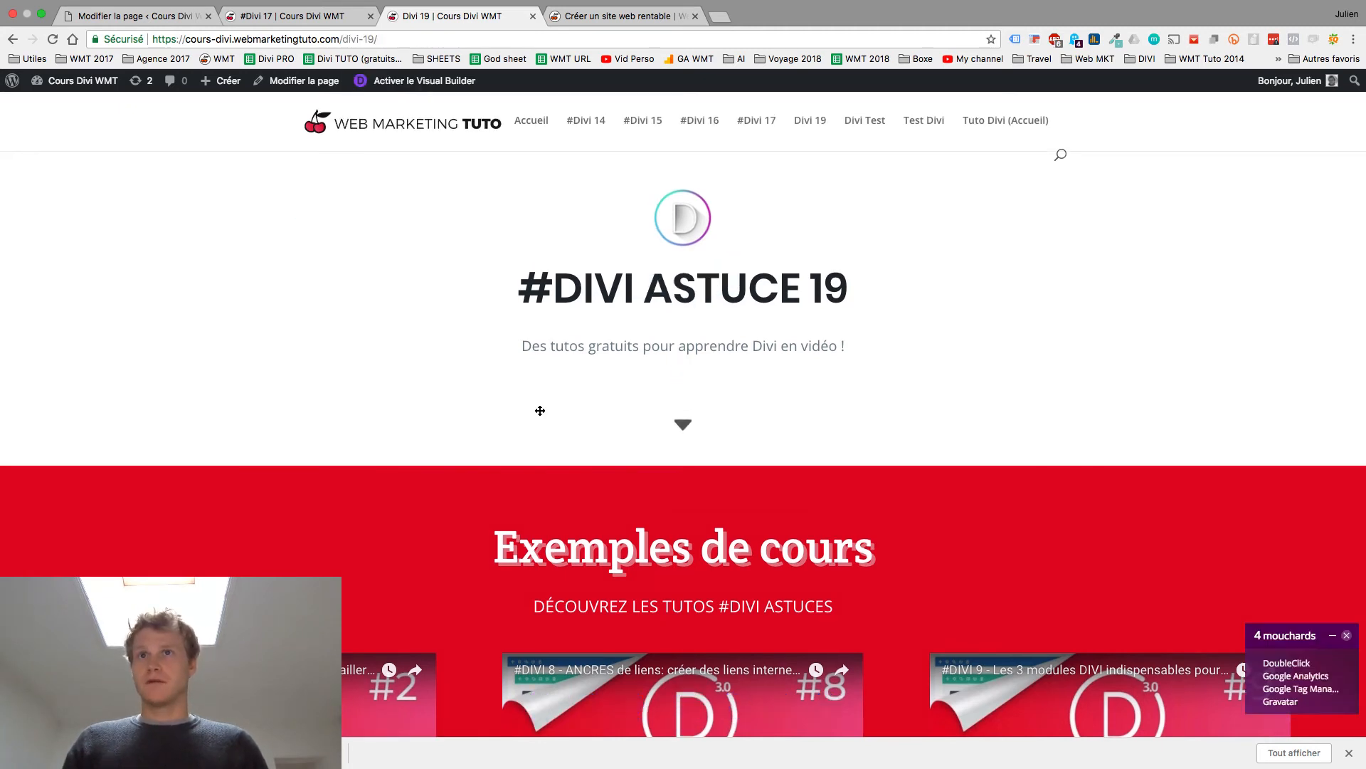
click(683, 424)
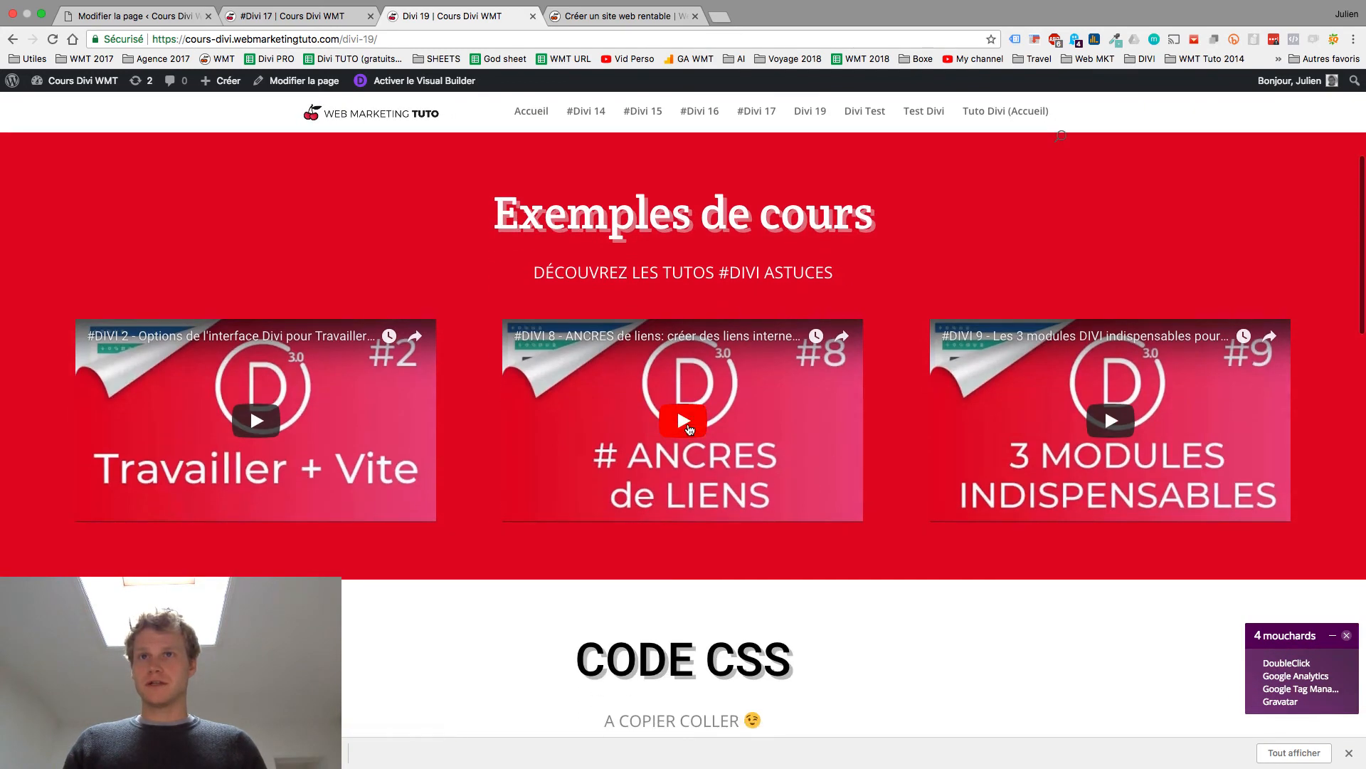
scroll(690, 430, down, 8)
scroll(689, 429, up, 15)
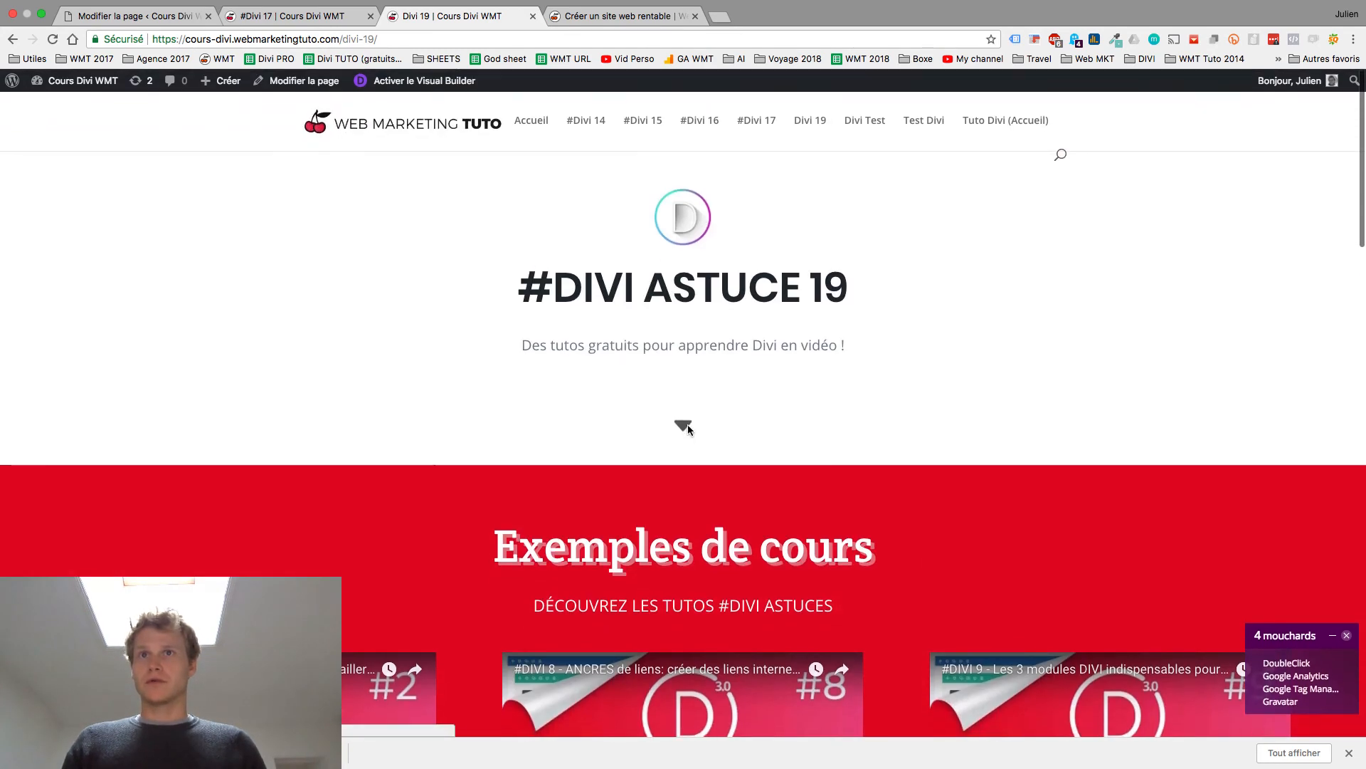
scroll(687, 424, down, 2)
scroll(688, 428, down, 2)
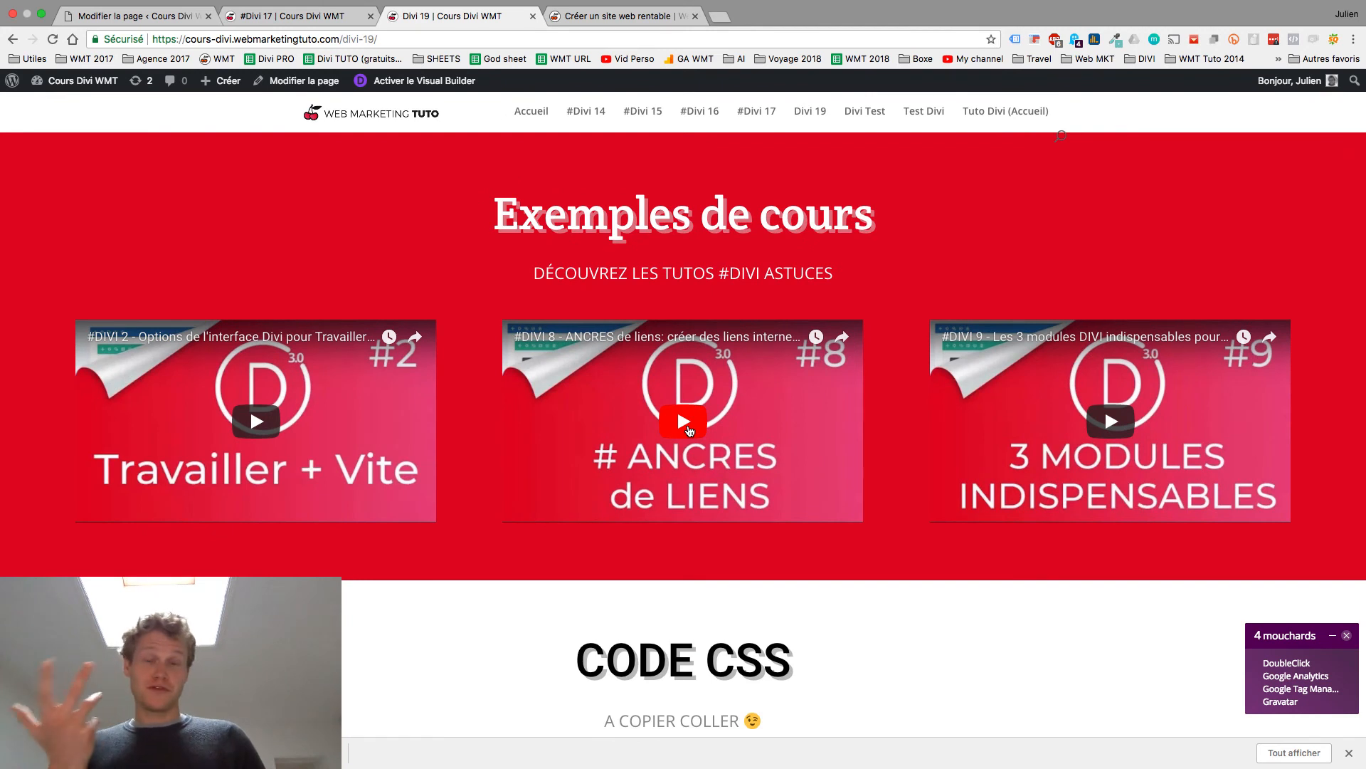